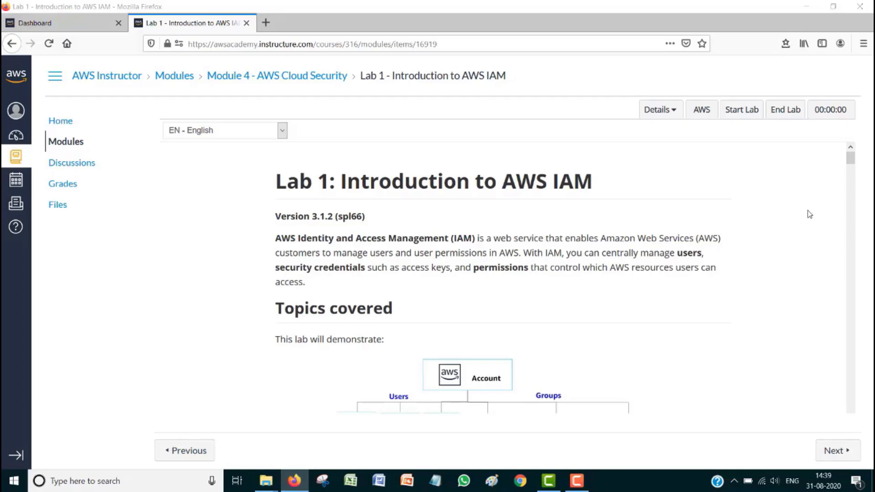
# Step: Review the lab's diagram of users and groups, start the lab session and dismiss its status window once ready
pyautogui.scroll(-6, 637, 292)
pyautogui.scroll(3, 638, 292)
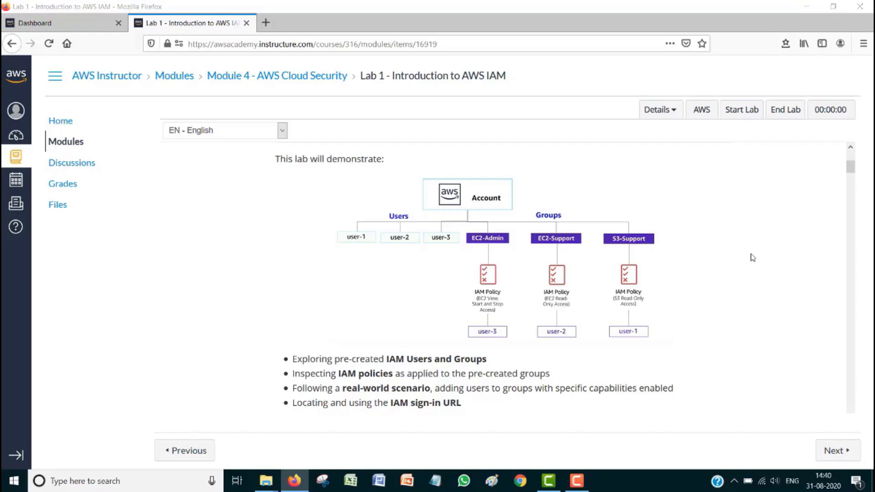
pyautogui.click(740, 111)
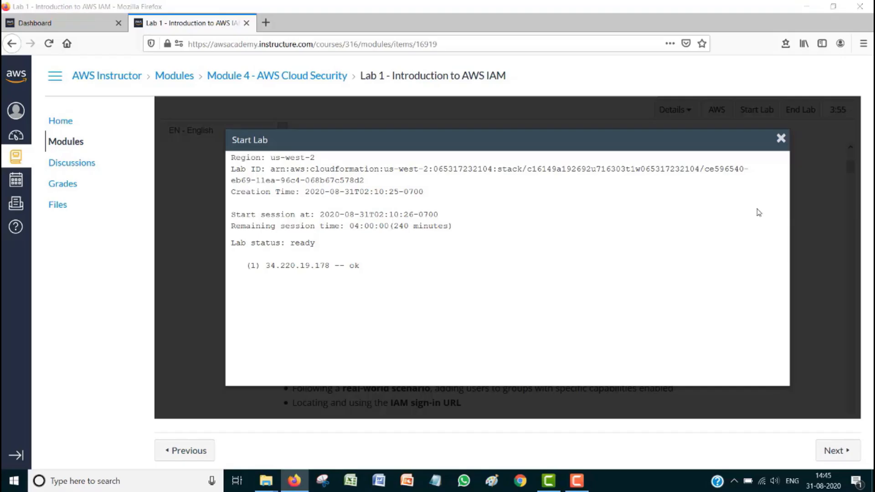
pyautogui.click(780, 141)
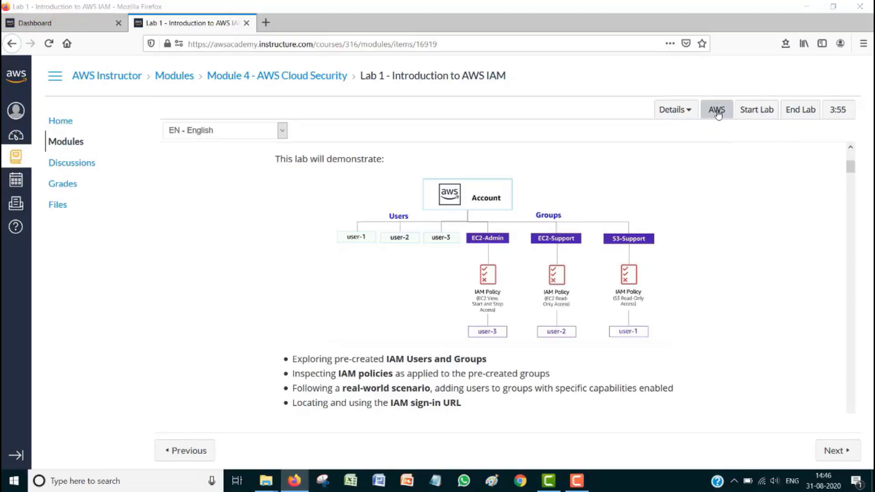
# Step: Launch the AWS Management Console from the lab page and go to the IAM service
pyautogui.rightClick(717, 111)
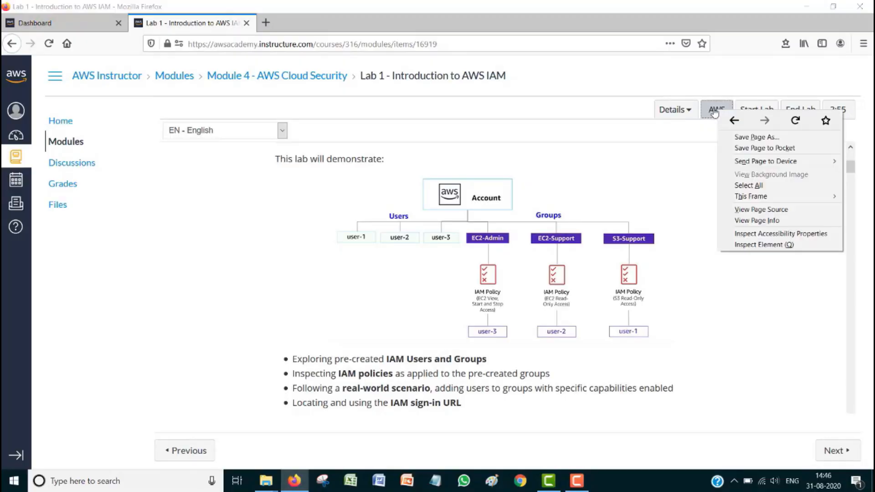
pyautogui.click(716, 112)
pyautogui.click(715, 112)
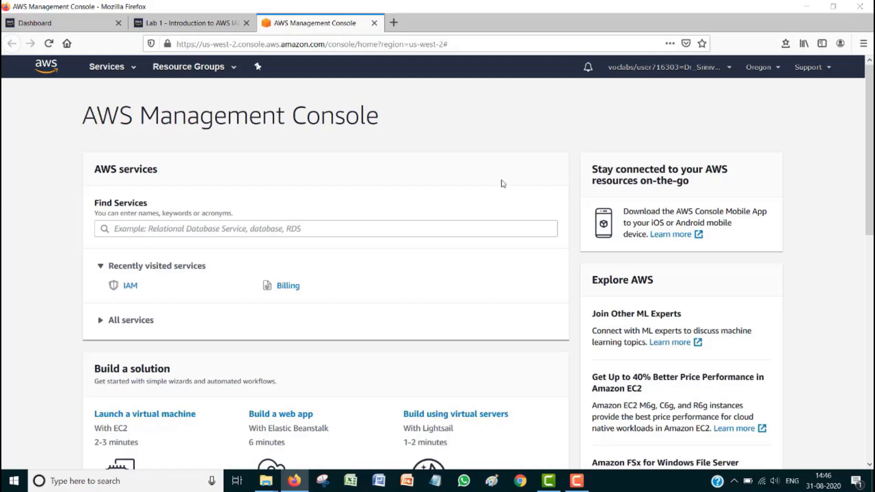
pyautogui.click(133, 71)
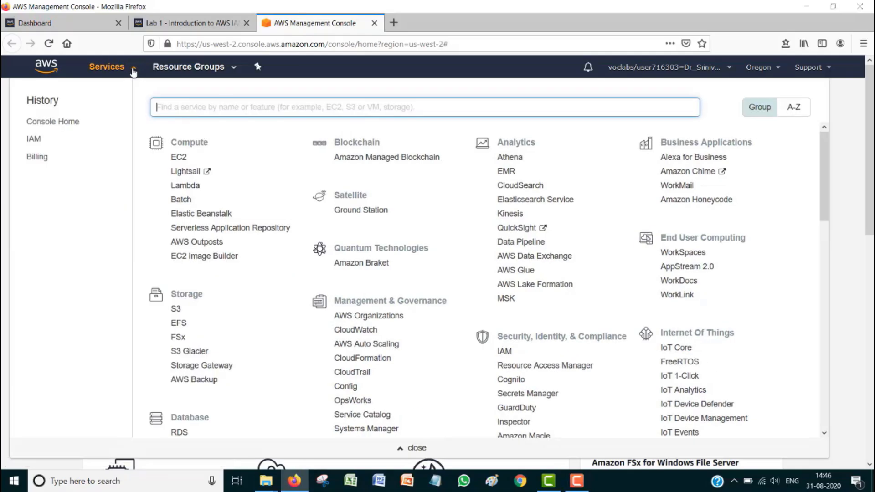
pyautogui.click(34, 141)
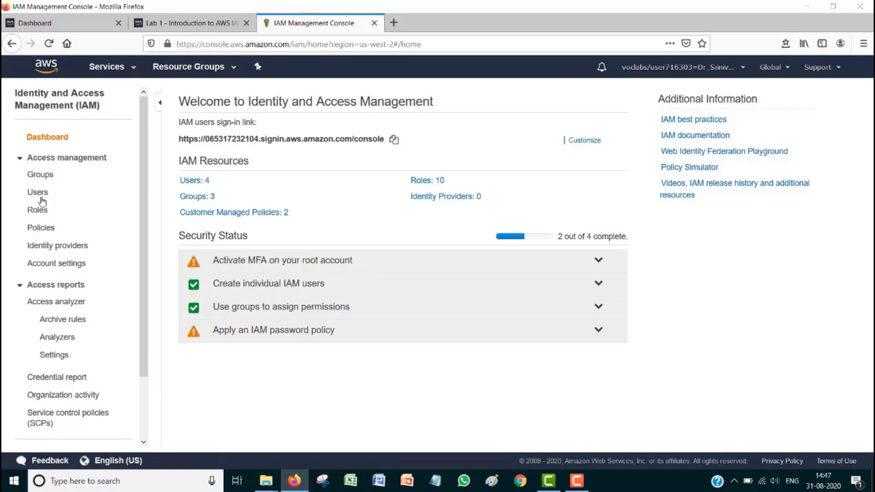
# Step: Inspect user-1 in the IAM user list, checking its permissions, group memberships and security credentials
pyautogui.click(195, 25)
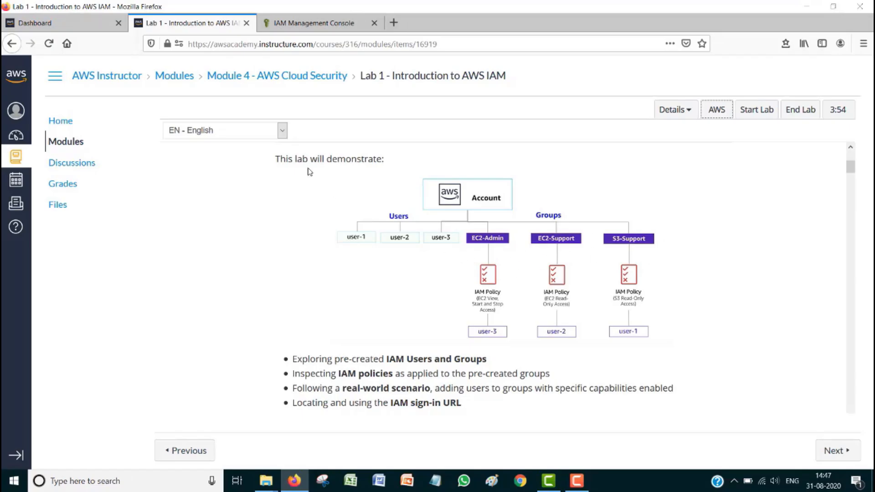
pyautogui.click(300, 22)
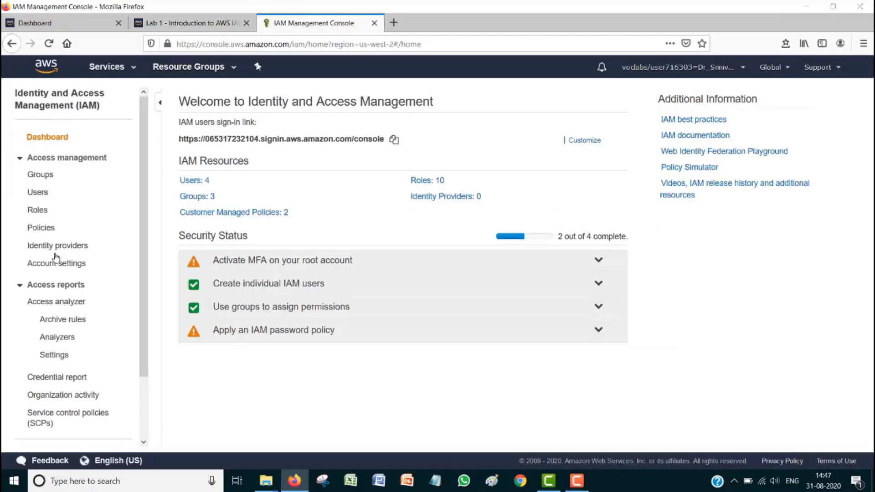
pyautogui.click(44, 195)
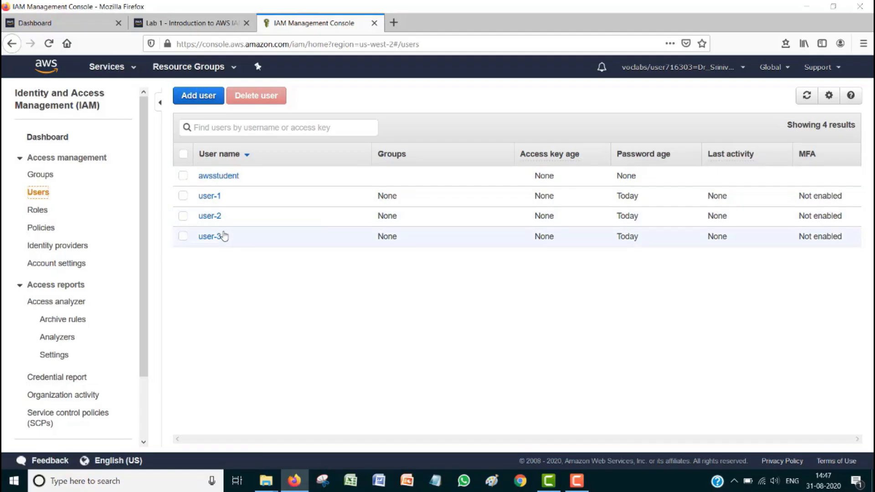
pyautogui.click(216, 197)
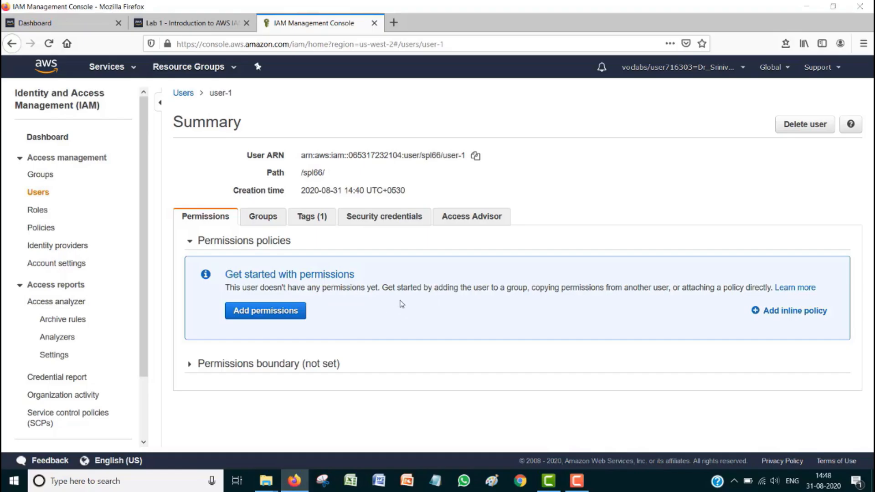
pyautogui.click(275, 219)
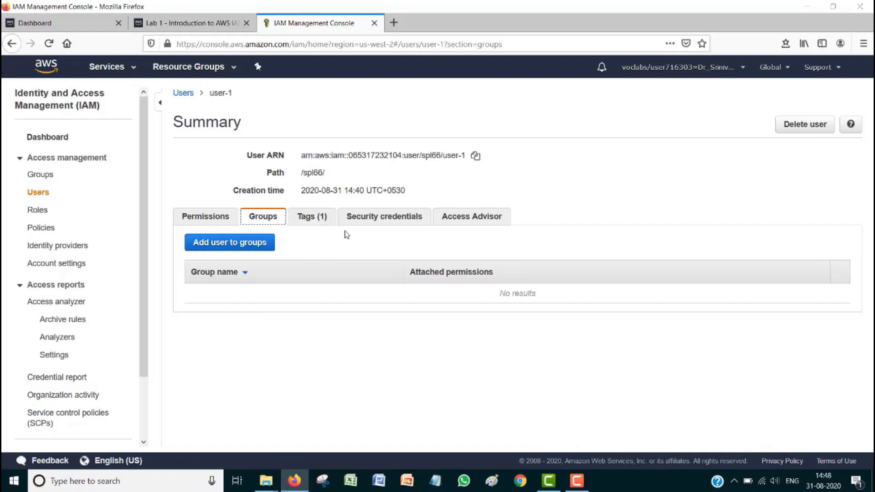
pyautogui.click(373, 221)
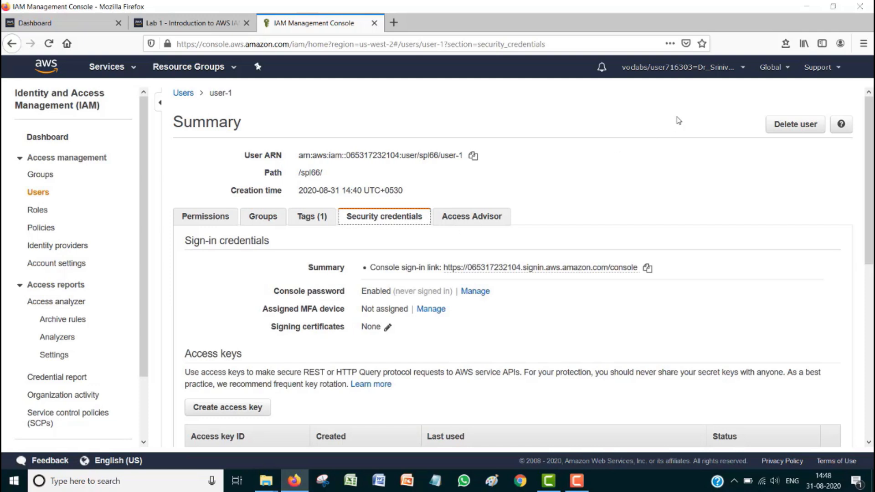
pyautogui.scroll(-3, 688, 121)
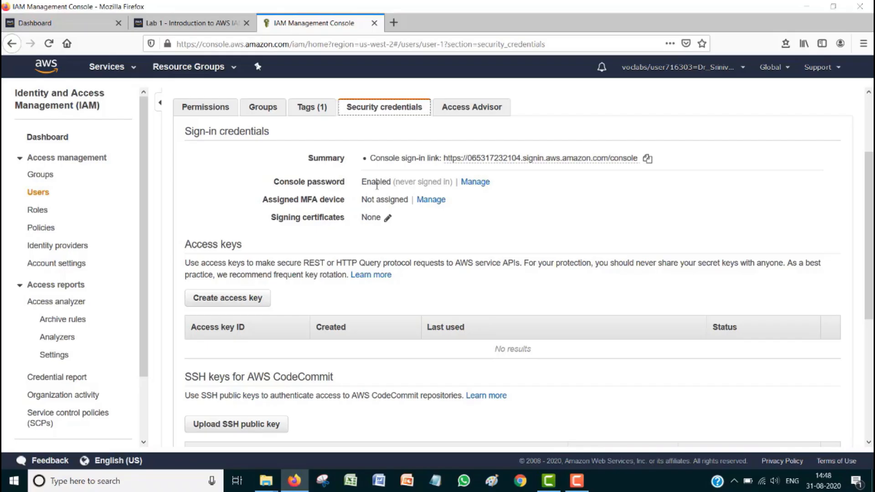
# Step: View the AmazonEC2ReadOnlyAccess policy document attached to the EC2-Support group and close it
pyautogui.click(51, 178)
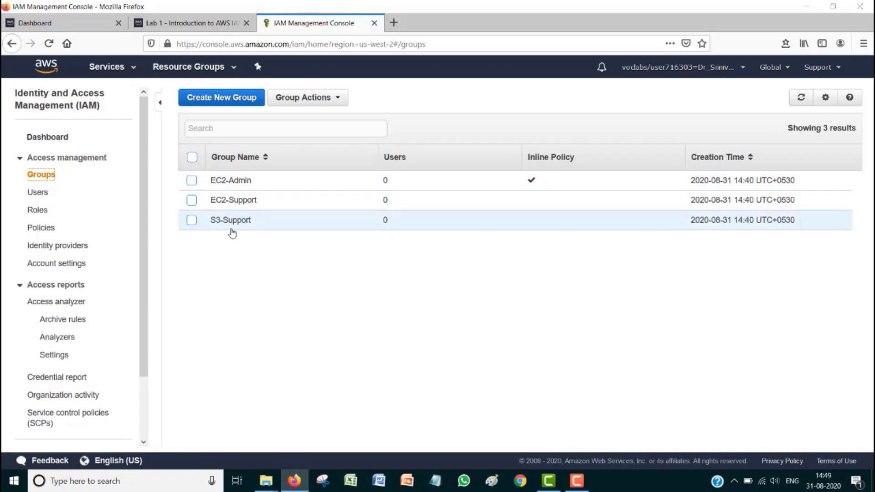
pyautogui.click(251, 201)
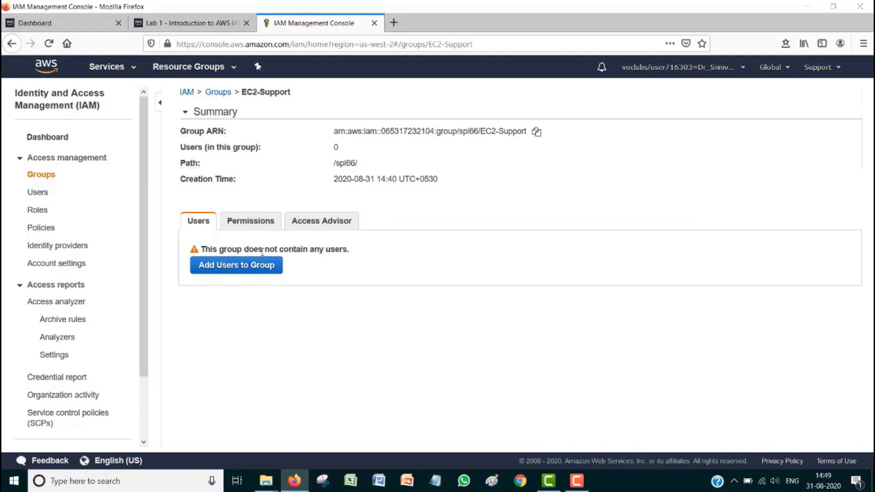
pyautogui.click(246, 223)
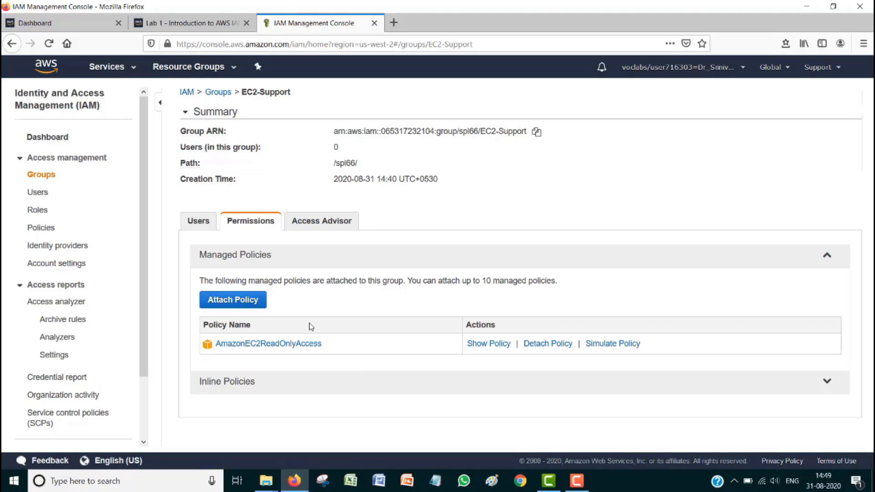
pyautogui.click(499, 347)
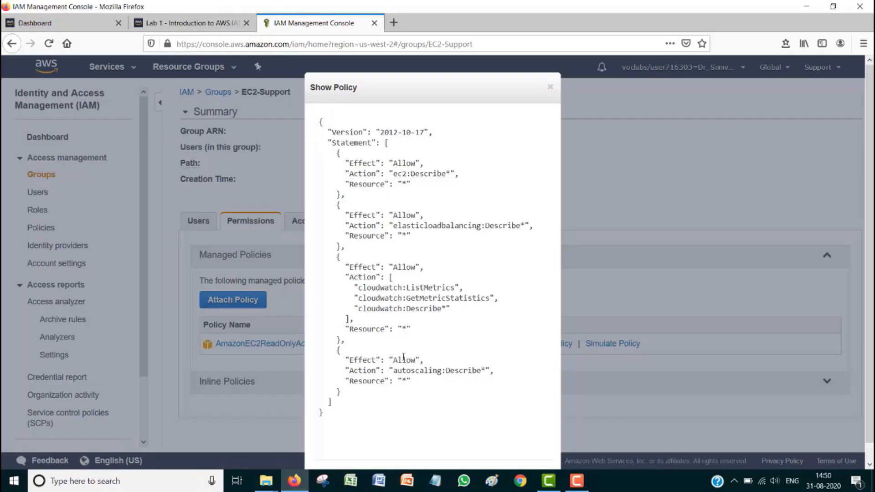
pyautogui.click(549, 91)
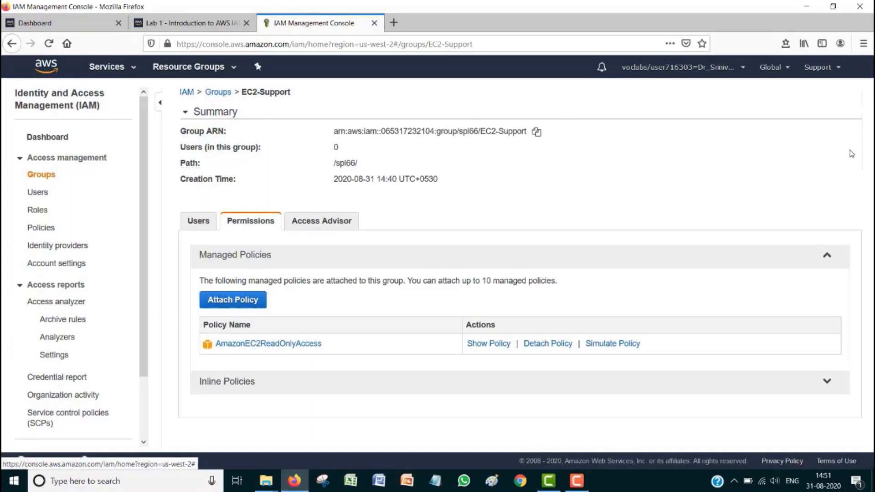
# Step: View the AmazonS3ReadOnlyAccess policy document attached to the S3-Support group and close it
pyautogui.click(52, 179)
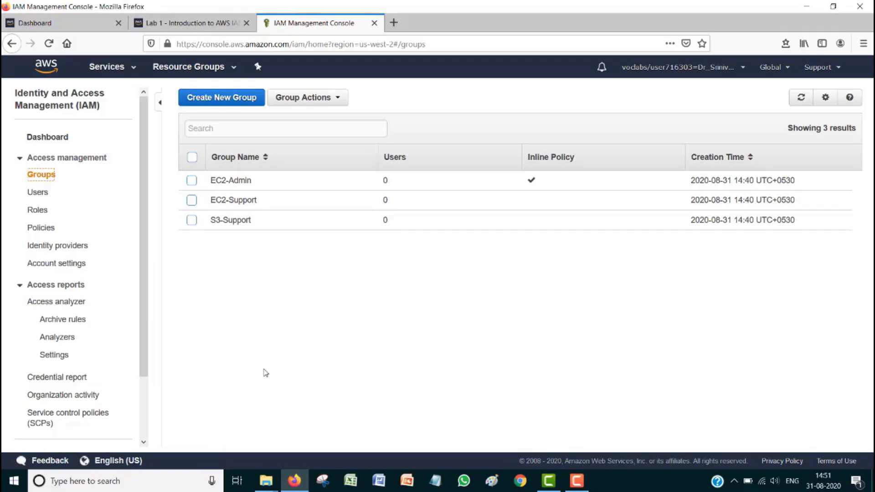
pyautogui.click(234, 220)
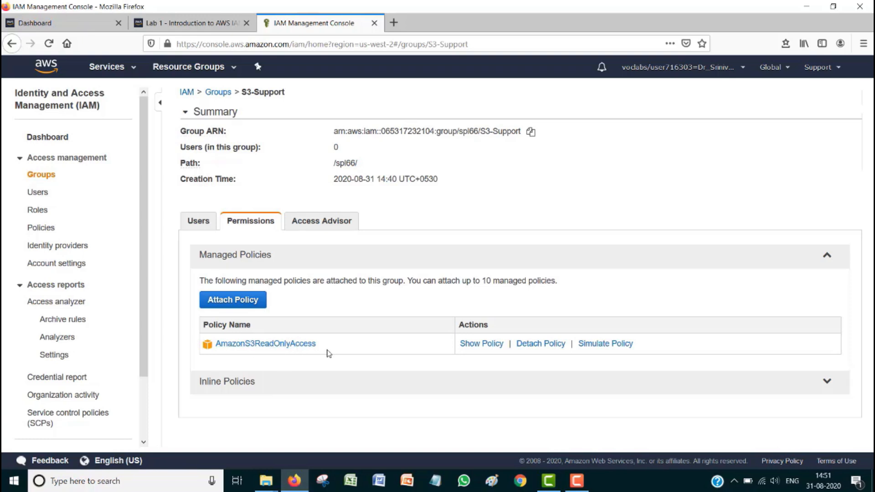
pyautogui.click(482, 344)
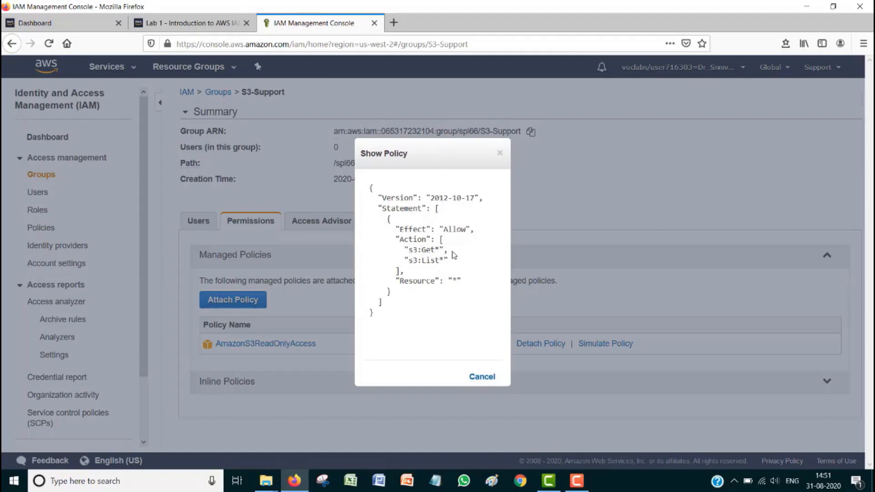
pyautogui.click(476, 378)
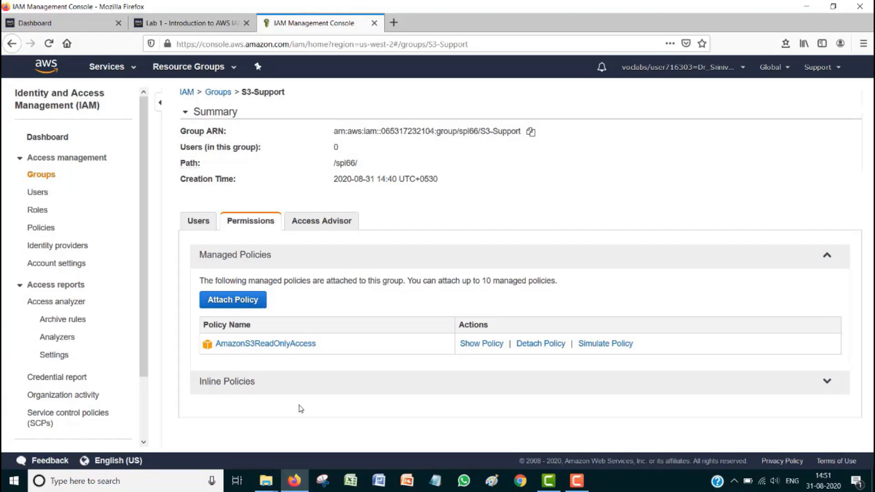
# Step: View the inline EC2-Admin-Policy document of the EC2-Admin group and close it
pyautogui.click(41, 175)
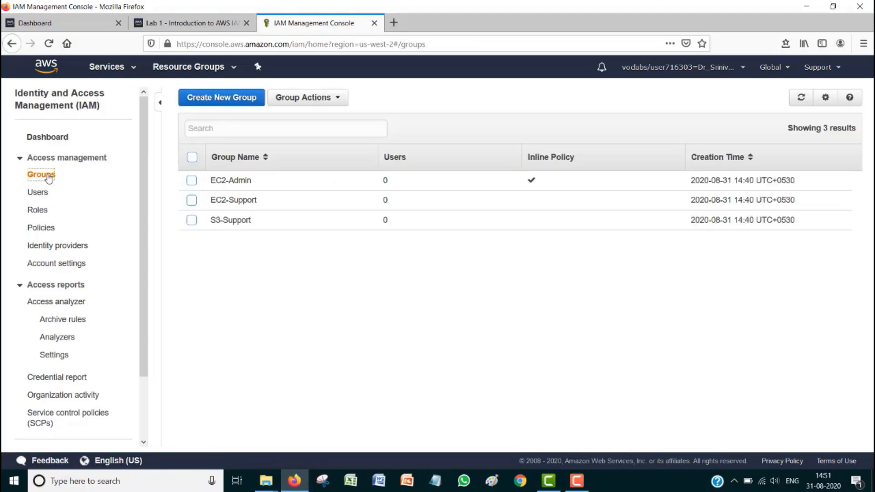
pyautogui.click(242, 183)
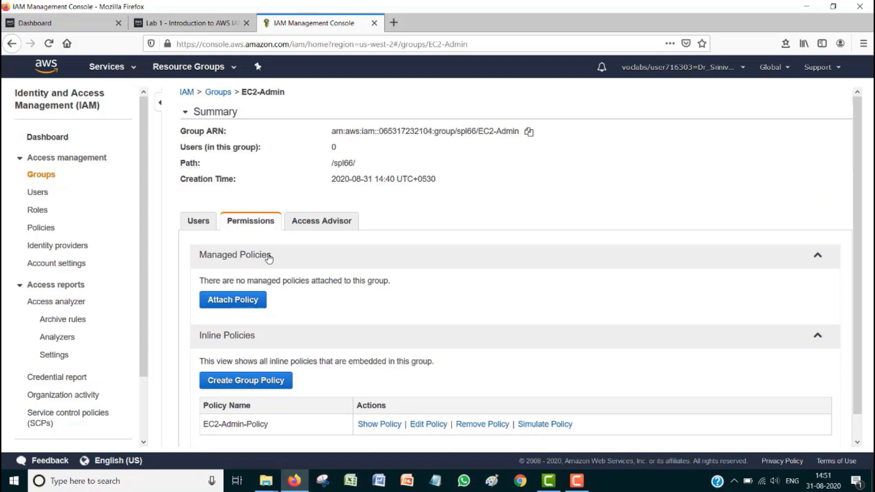
pyautogui.scroll(-1, 273, 256)
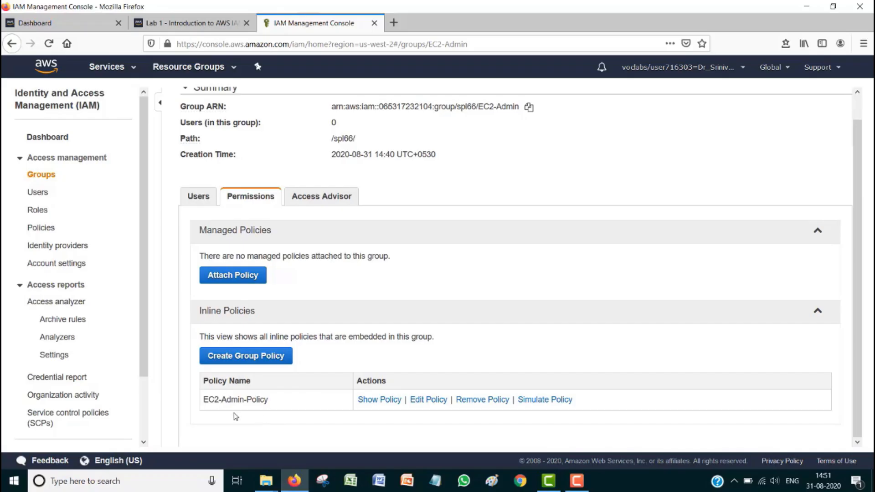
pyautogui.click(380, 399)
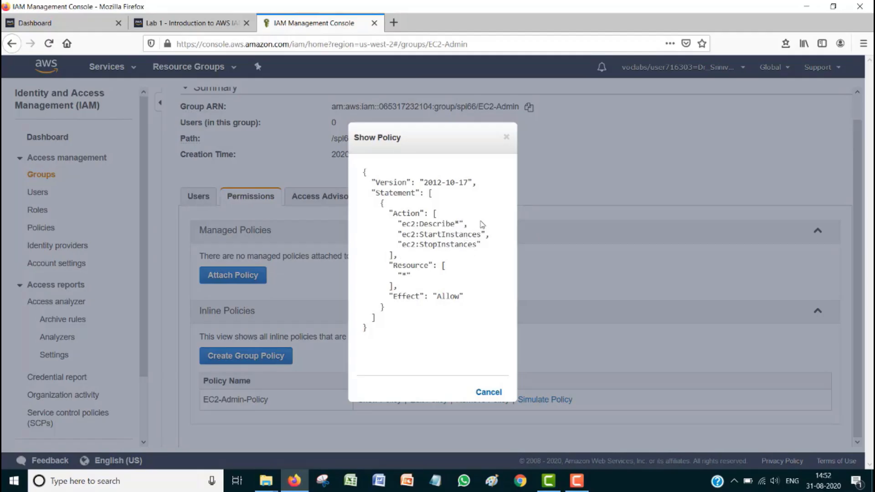
pyautogui.click(485, 392)
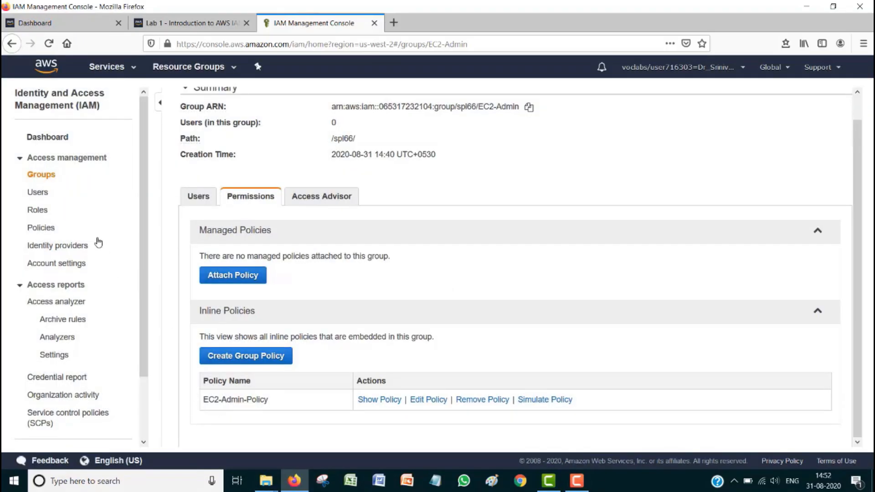
# Step: Add user-1 to the S3-Support group, following the group assignments in the Lab 1 diagram
pyautogui.click(40, 177)
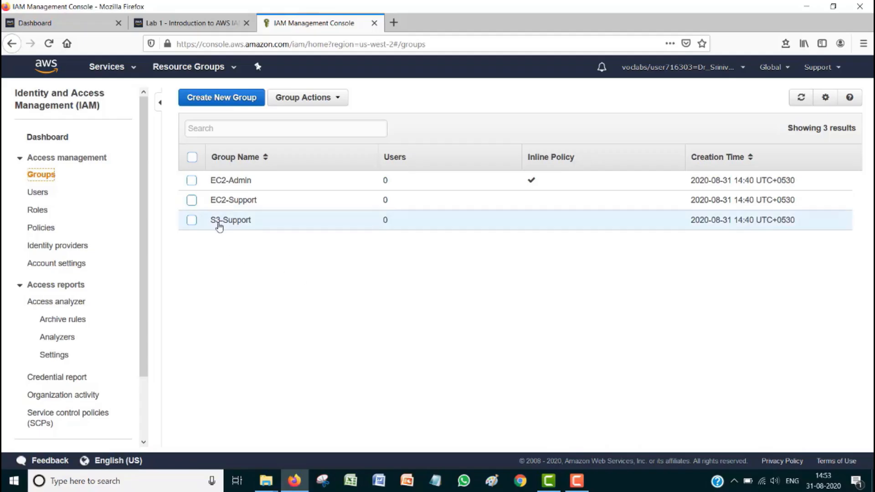
pyautogui.click(223, 25)
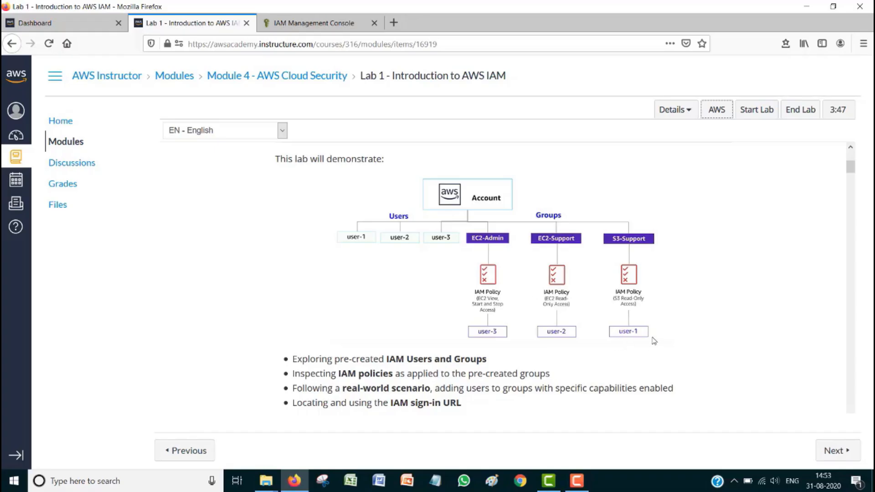
pyautogui.click(302, 23)
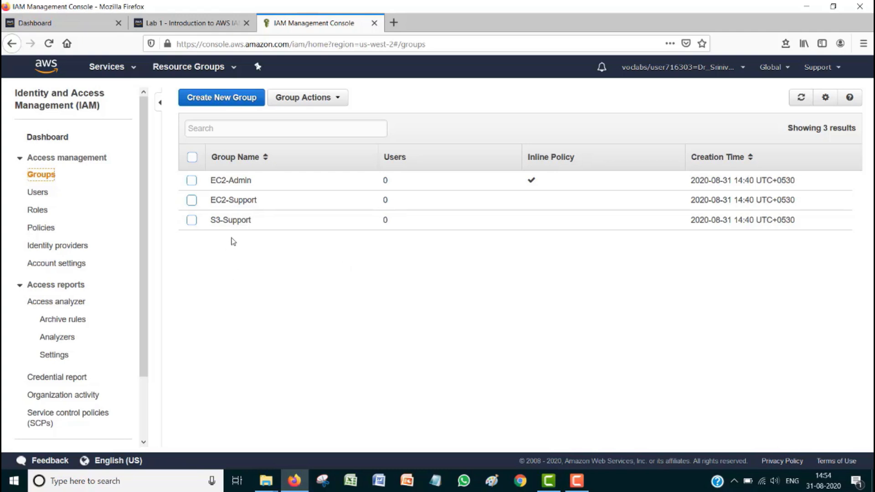
pyautogui.click(197, 22)
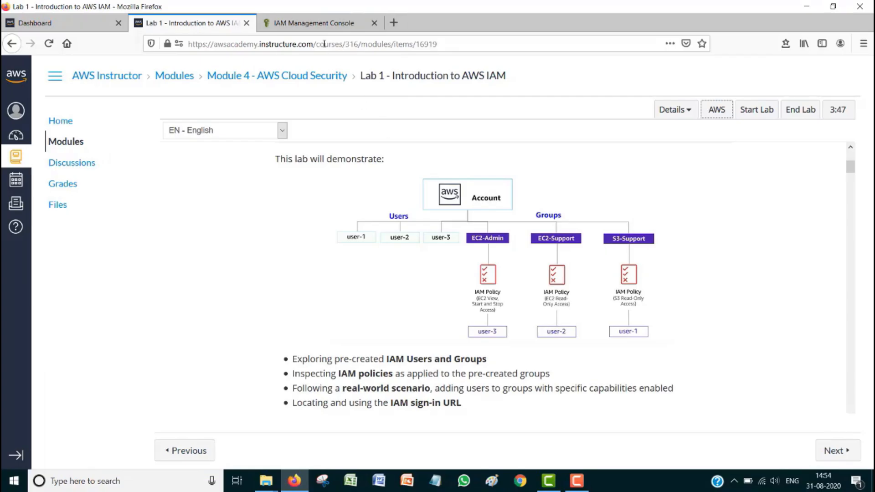
pyautogui.click(316, 23)
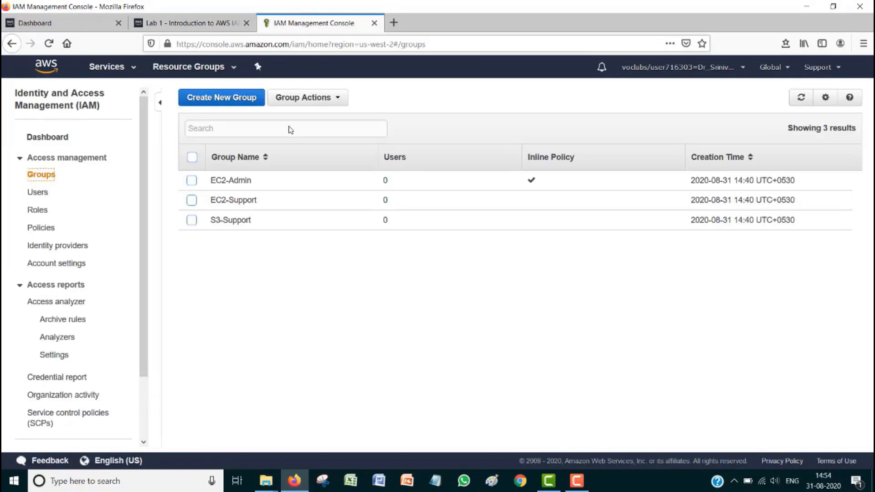
pyautogui.click(232, 222)
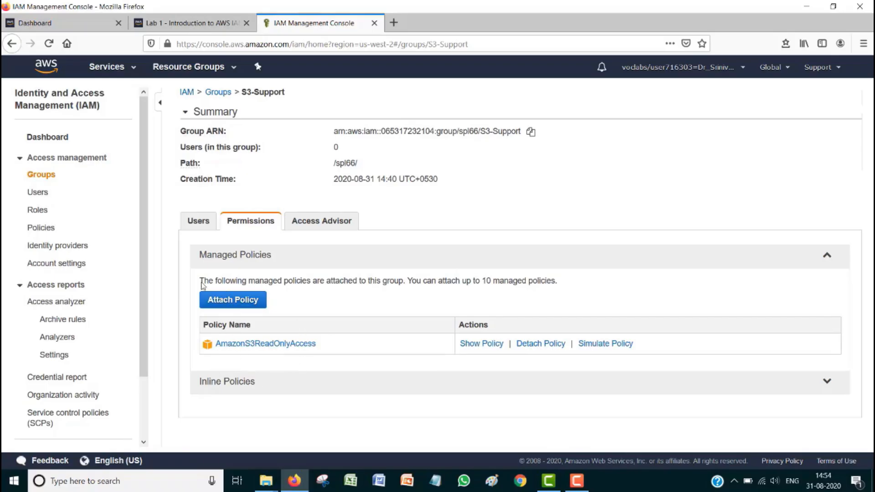
pyautogui.click(198, 223)
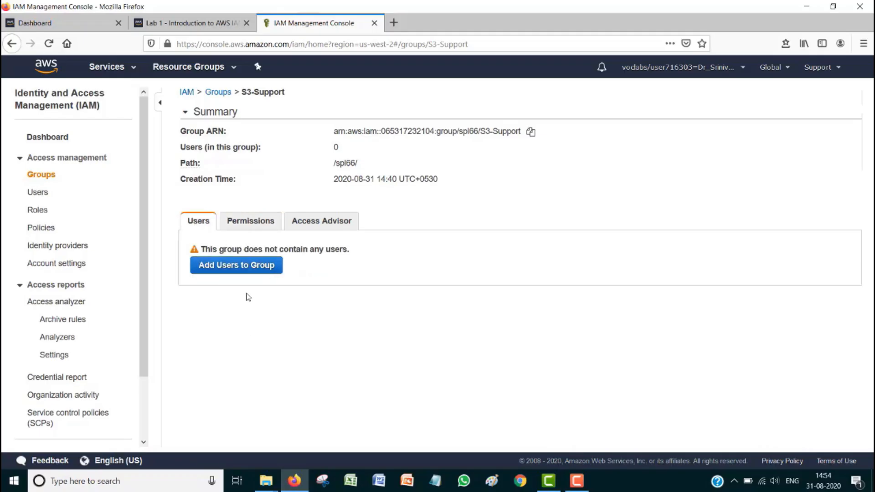
pyautogui.click(221, 265)
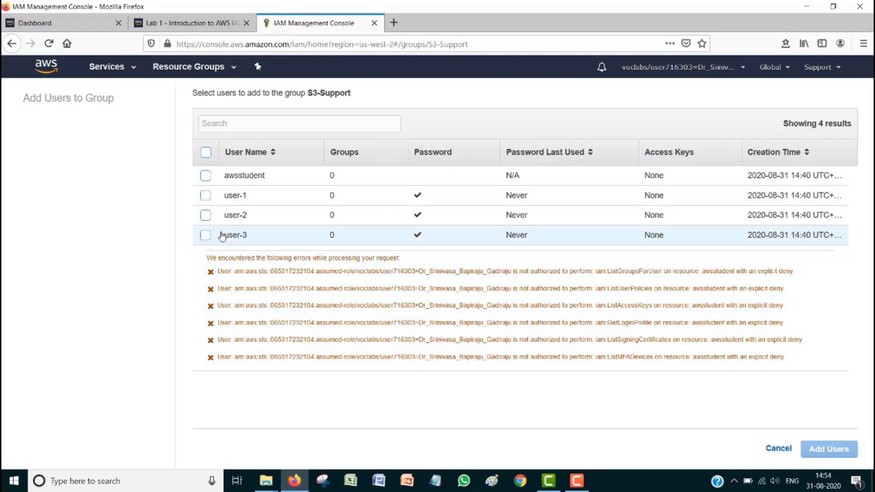
pyautogui.click(206, 195)
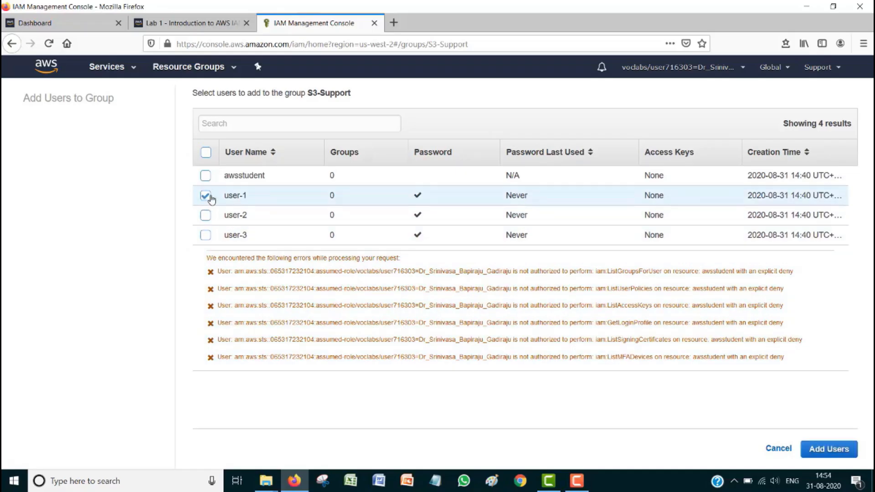
pyautogui.click(189, 23)
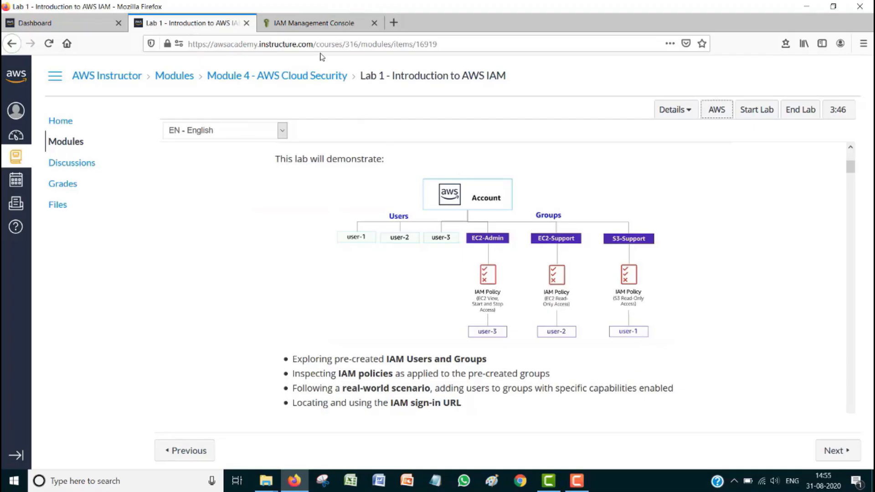
pyautogui.click(308, 22)
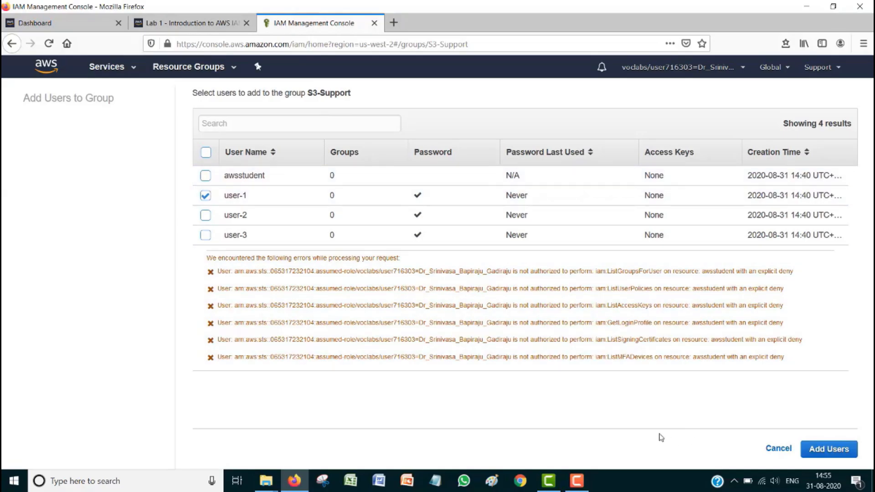
pyautogui.click(841, 451)
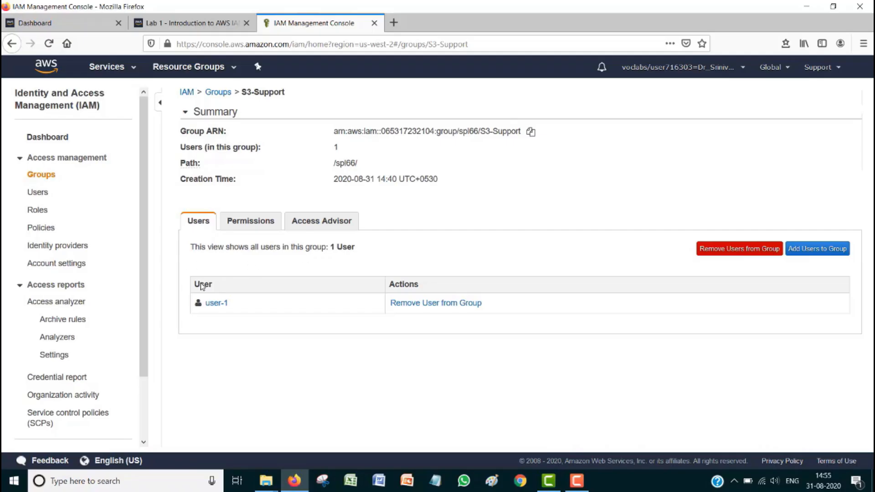
# Step: Add user-2 to the EC2-Support group, checking the assignment against the Lab 1 diagram
pyautogui.click(53, 179)
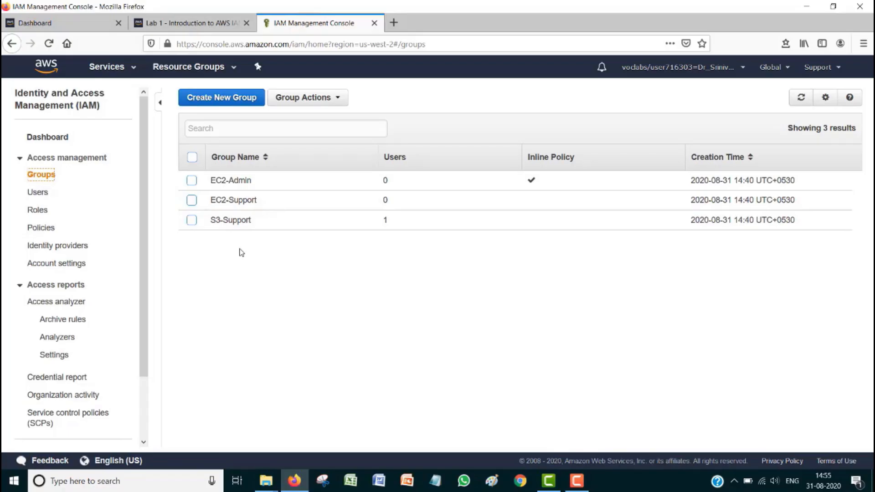
pyautogui.click(203, 26)
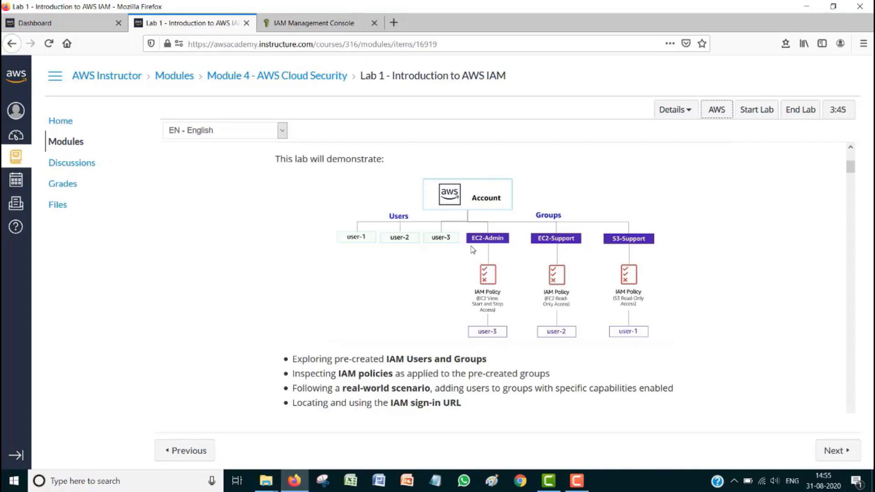
pyautogui.click(314, 25)
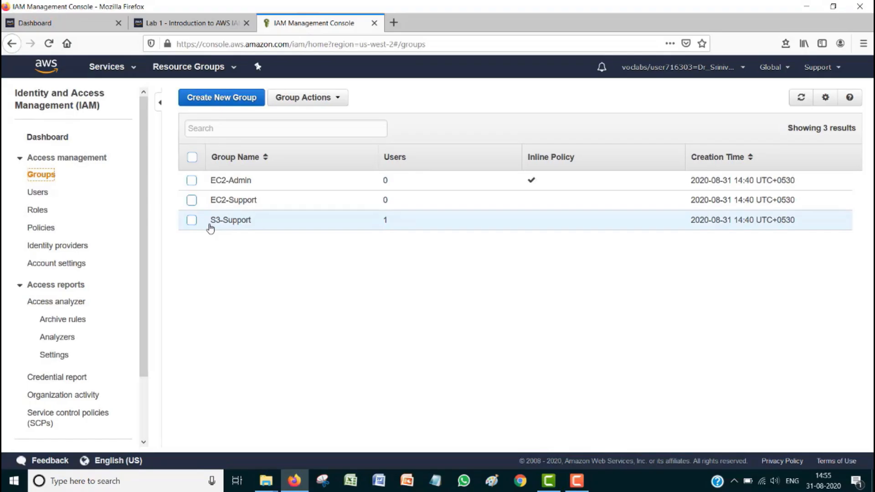
pyautogui.click(243, 201)
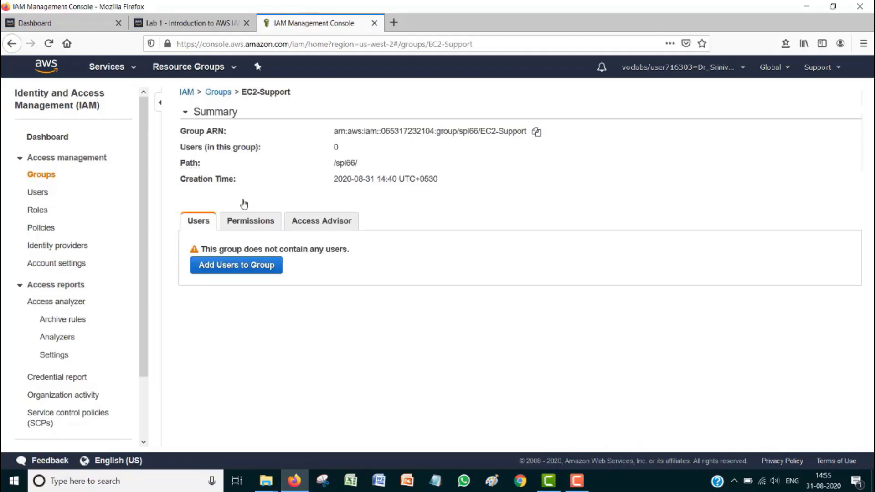
pyautogui.click(212, 30)
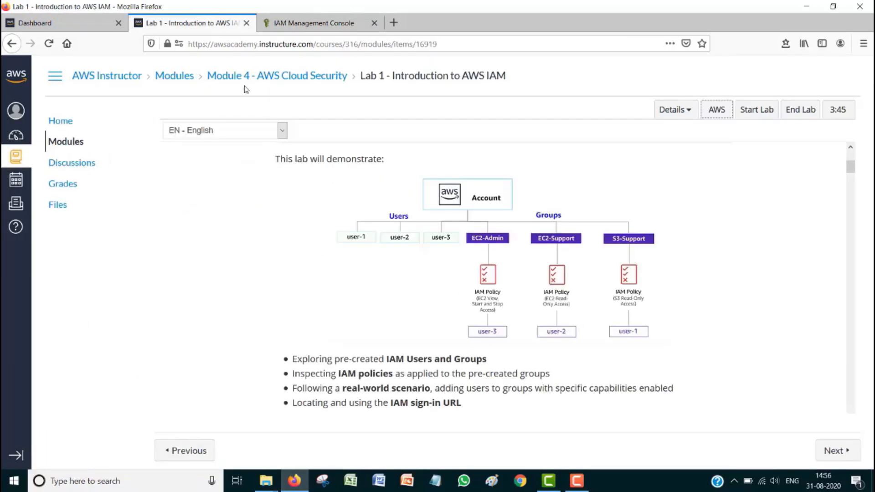
pyautogui.click(310, 23)
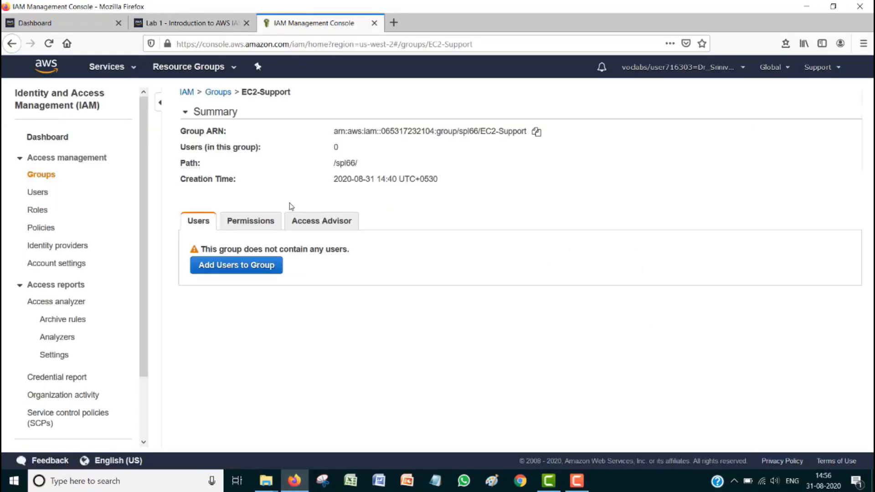
pyautogui.click(257, 267)
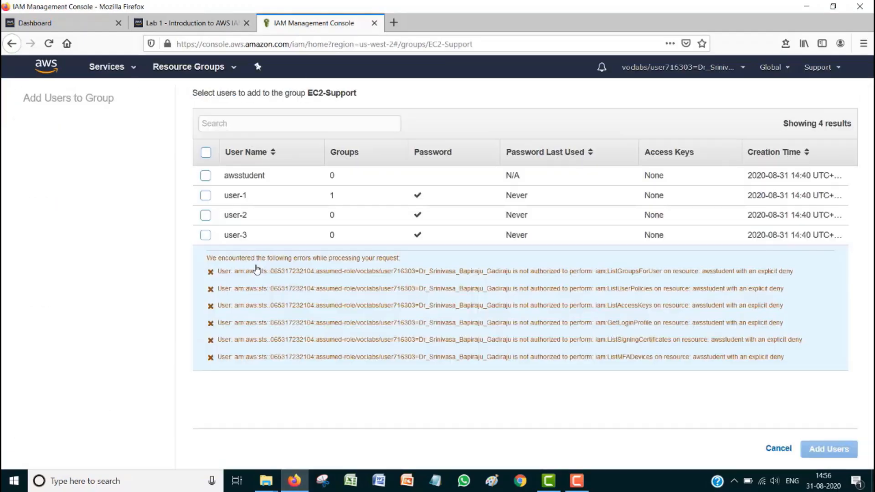
pyautogui.click(206, 216)
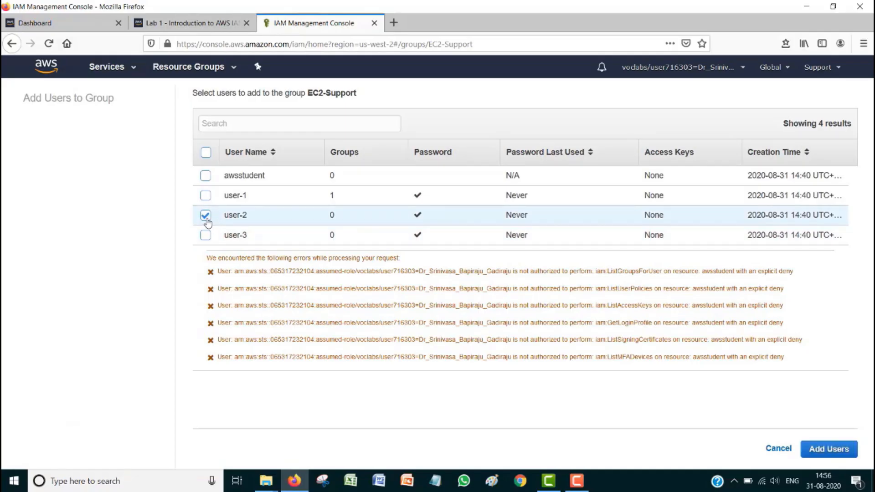
pyautogui.click(830, 449)
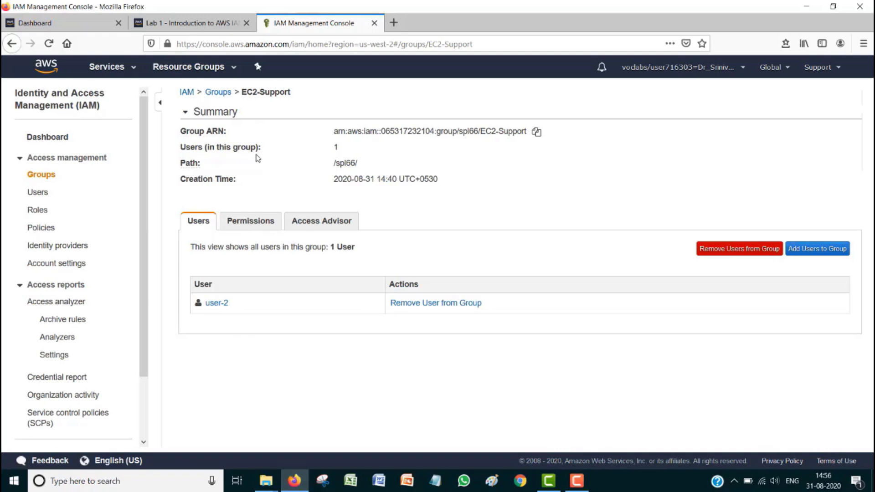
# Step: Add user-3 to the EC2-Admin group, and compare the group list with the Lab 1 diagram
pyautogui.click(44, 177)
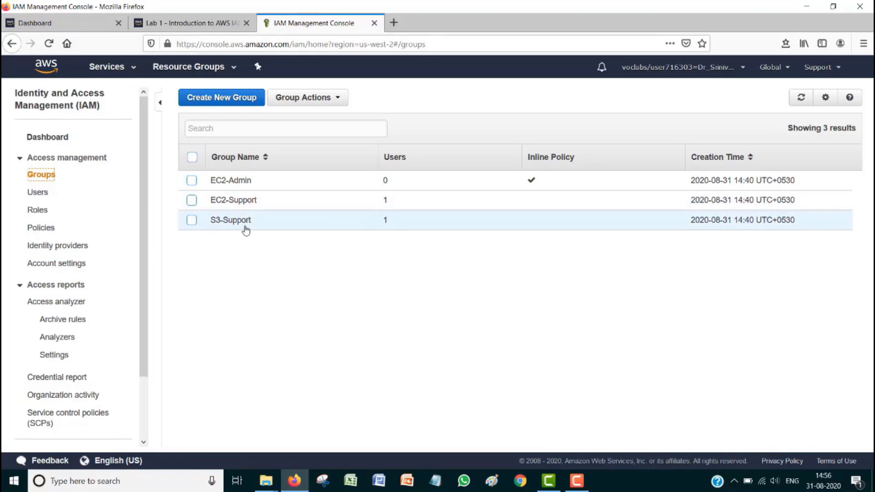
pyautogui.click(248, 183)
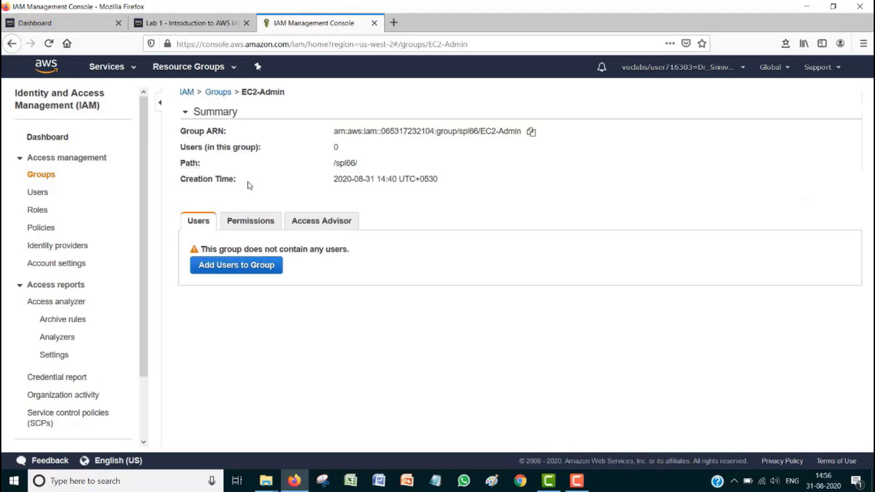
pyautogui.click(245, 266)
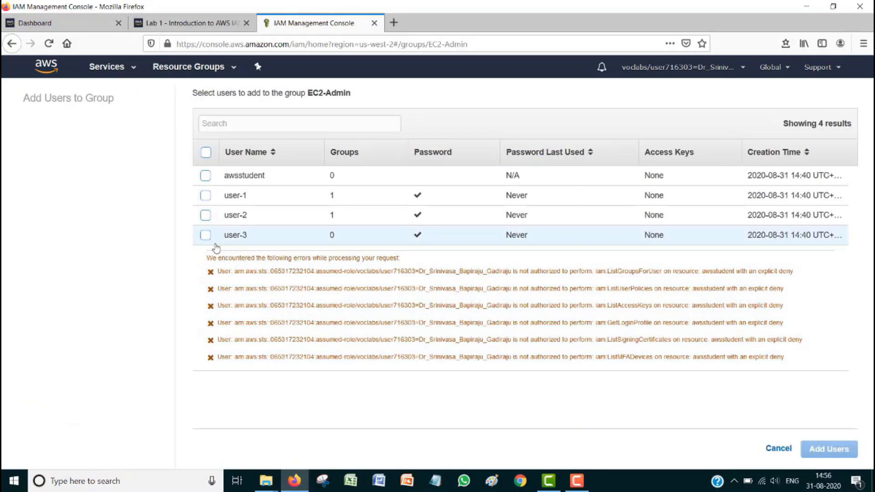
pyautogui.click(205, 235)
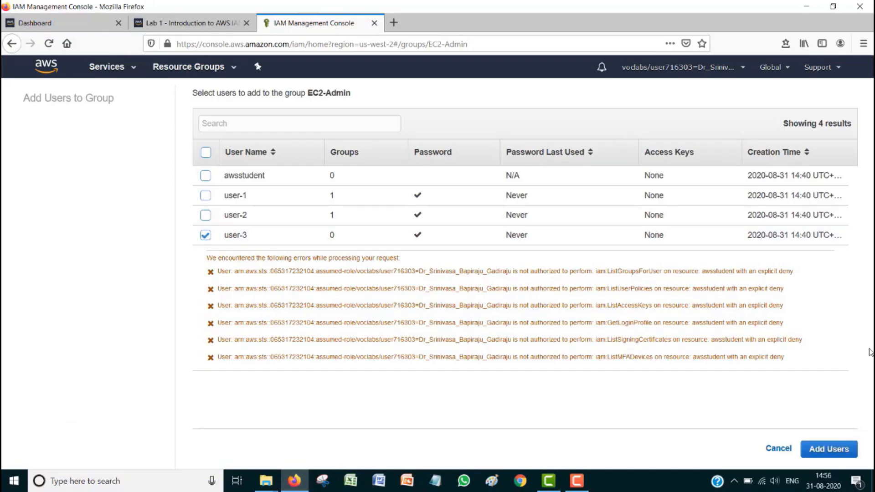
pyautogui.click(836, 452)
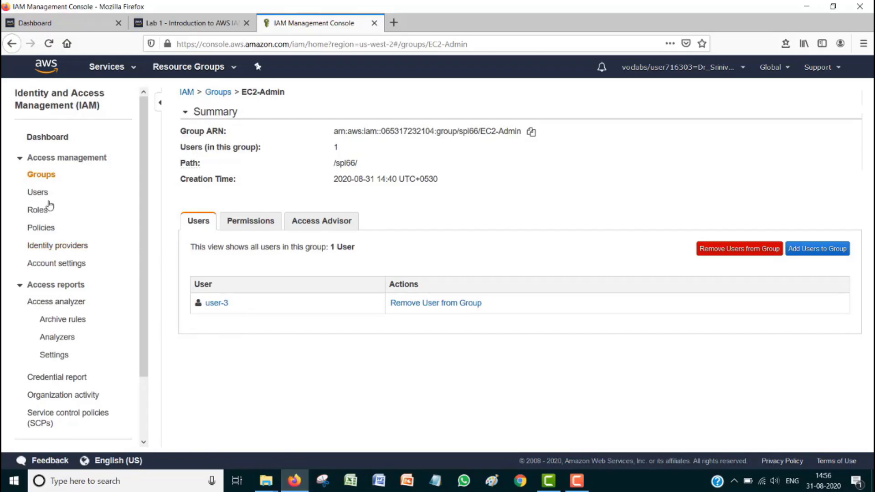
pyautogui.click(46, 175)
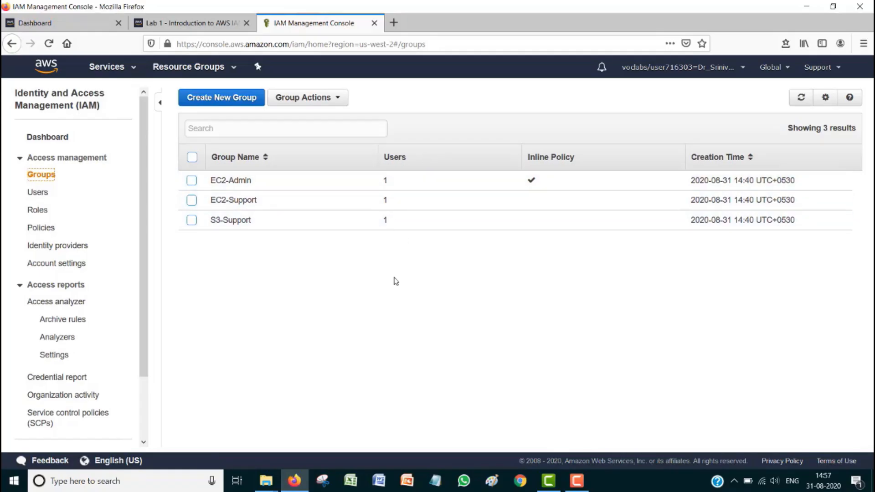
pyautogui.click(192, 24)
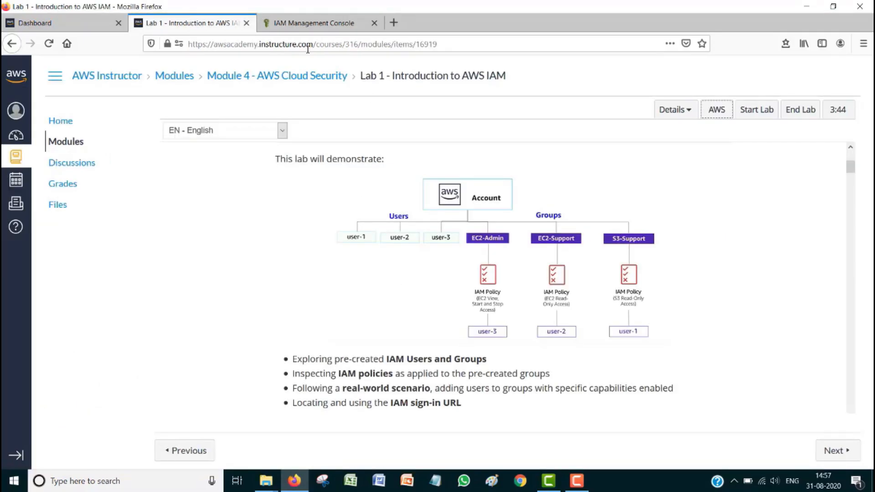
pyautogui.click(304, 23)
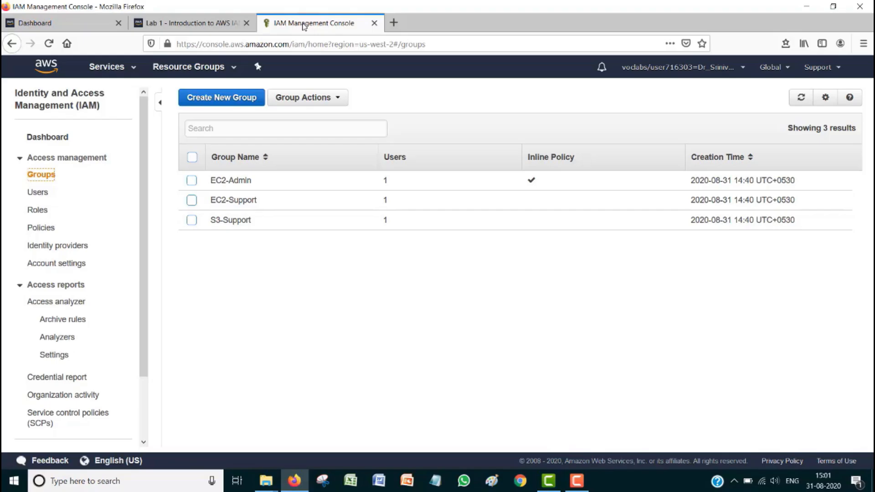
# Step: Copy the IAM users sign-in link from the IAM dashboard and open it in Google Chrome
pyautogui.click(52, 142)
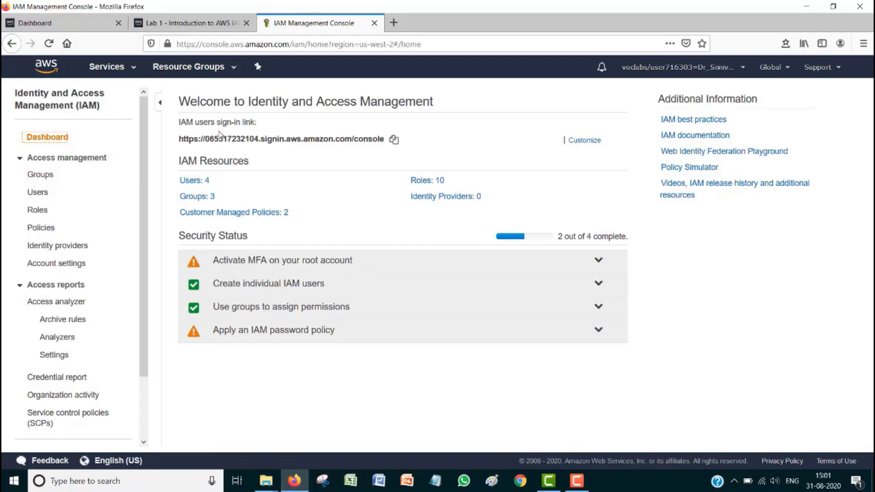
pyautogui.click(394, 141)
pyautogui.click(518, 483)
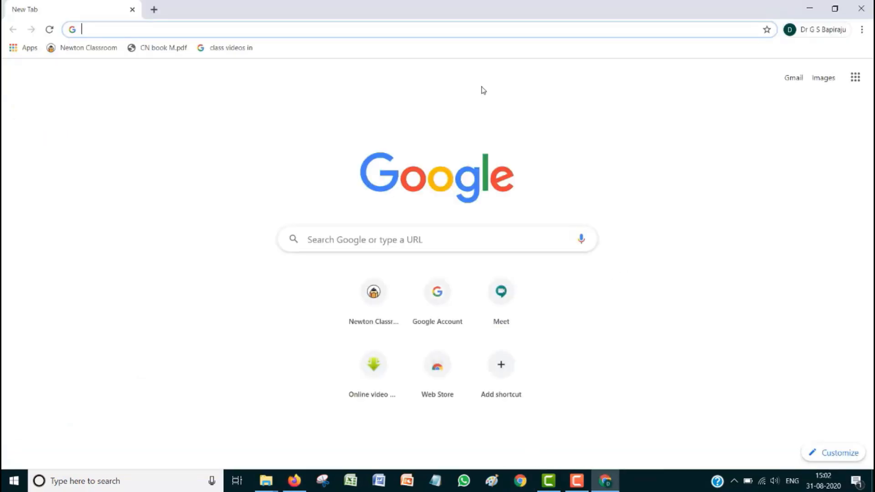
pyautogui.rightClick(472, 28)
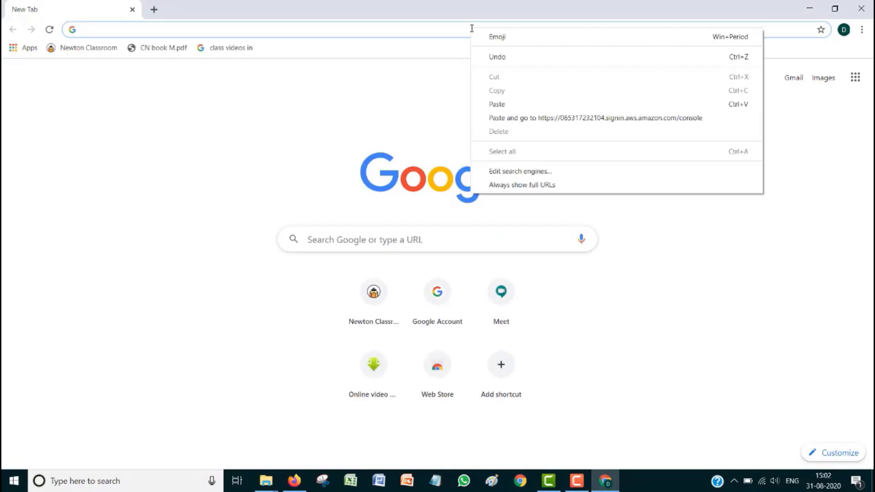
pyautogui.click(502, 104)
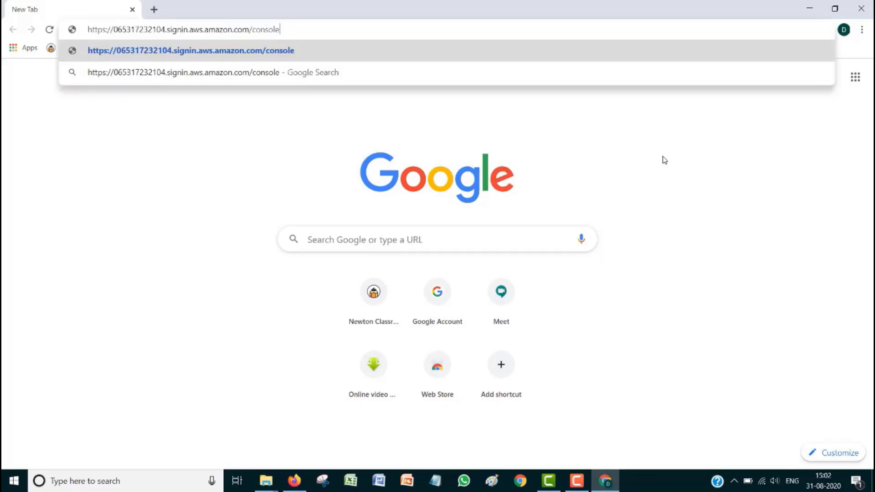
pyautogui.press('Return')
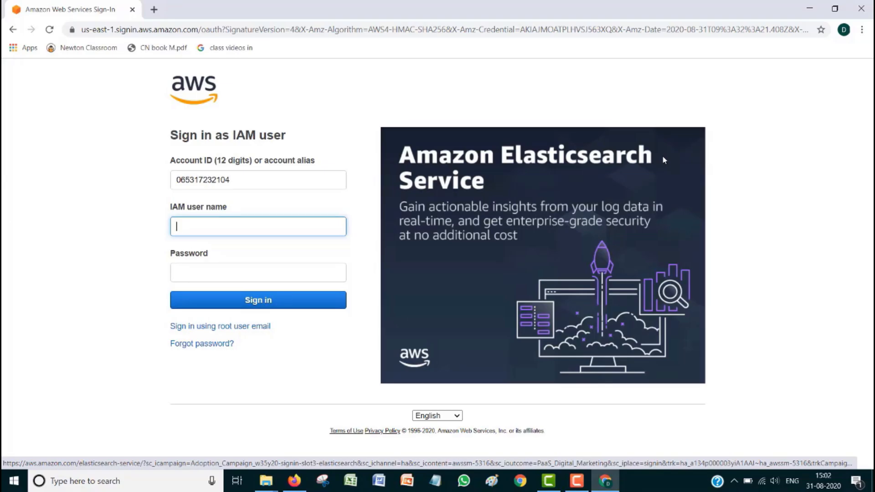
# Step: Sign in to the AWS console as IAM user user-1 with the account password, and decline saving the password
pyautogui.write('user-1')
pyautogui.press('Tab')
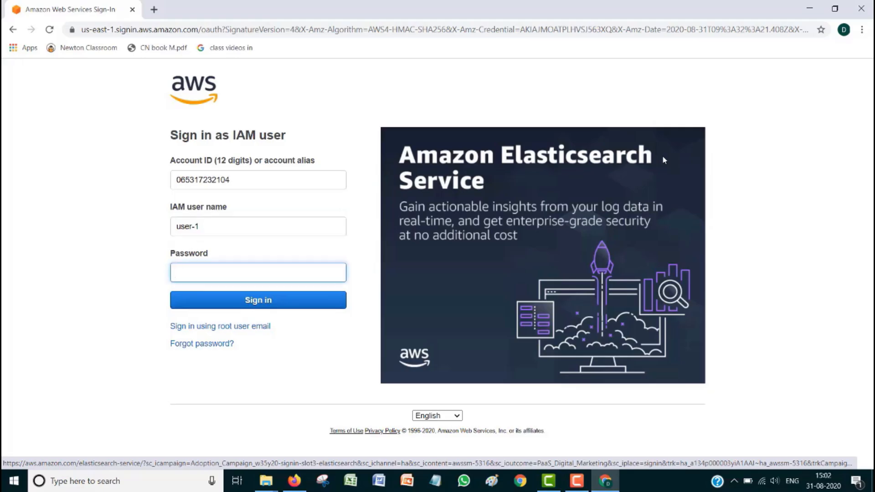
pyautogui.write('aaaaaaaaaaaa')
pyautogui.click(267, 304)
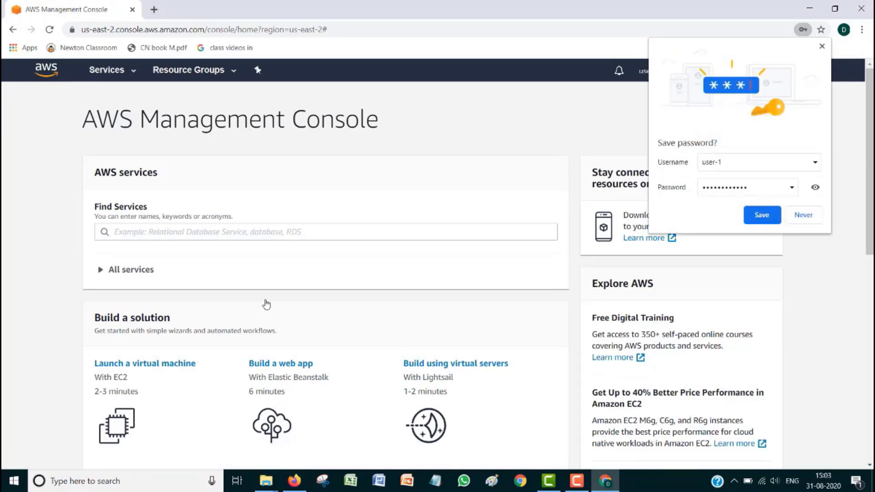
pyautogui.click(811, 216)
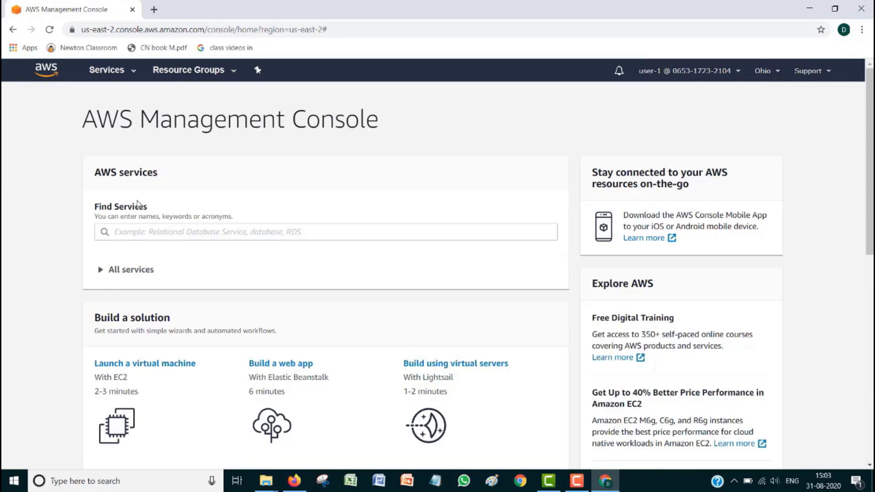
# Step: Open the lab's S3 bucket to examine user-1's access, and bring up the new folder form in it
pyautogui.click(133, 74)
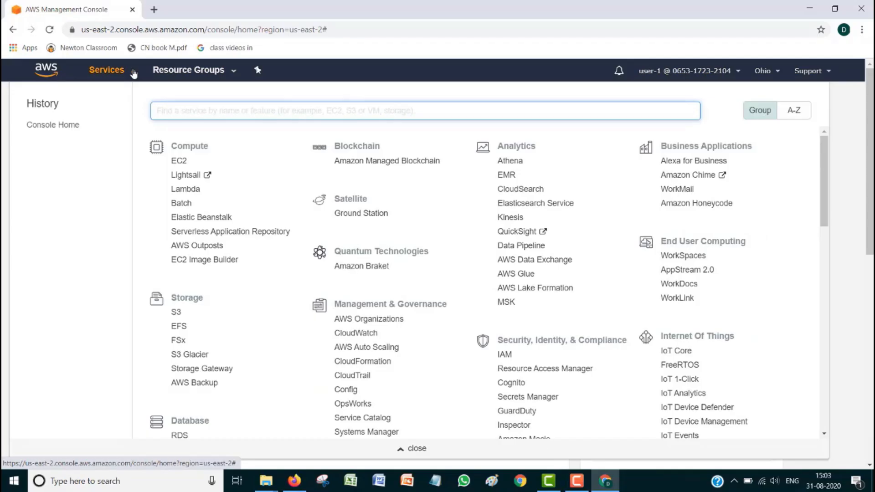
pyautogui.click(176, 313)
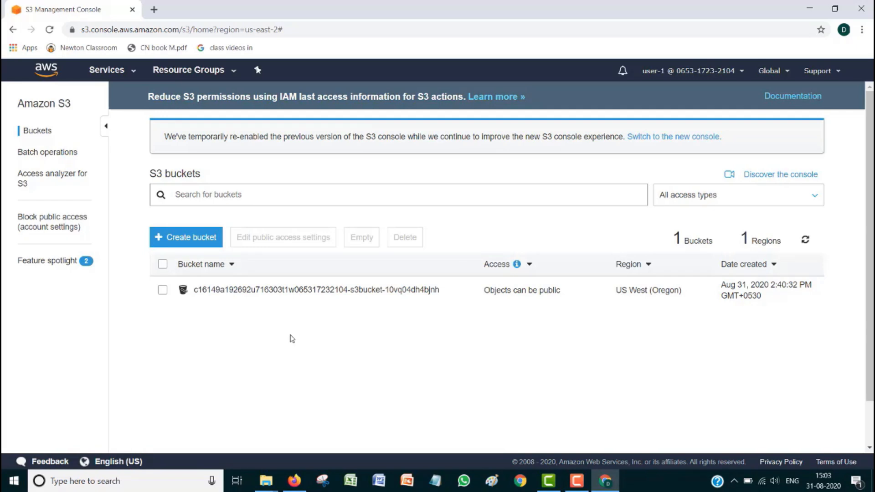
pyautogui.click(237, 292)
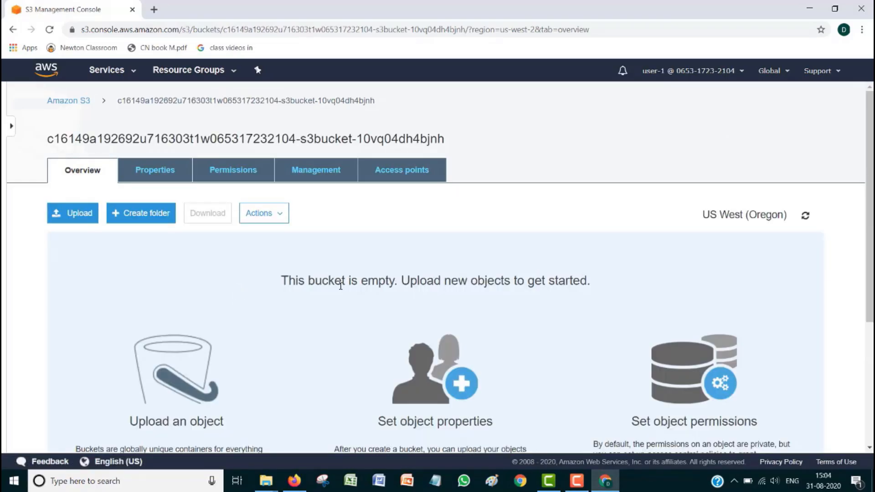
pyautogui.scroll(-5, 340, 286)
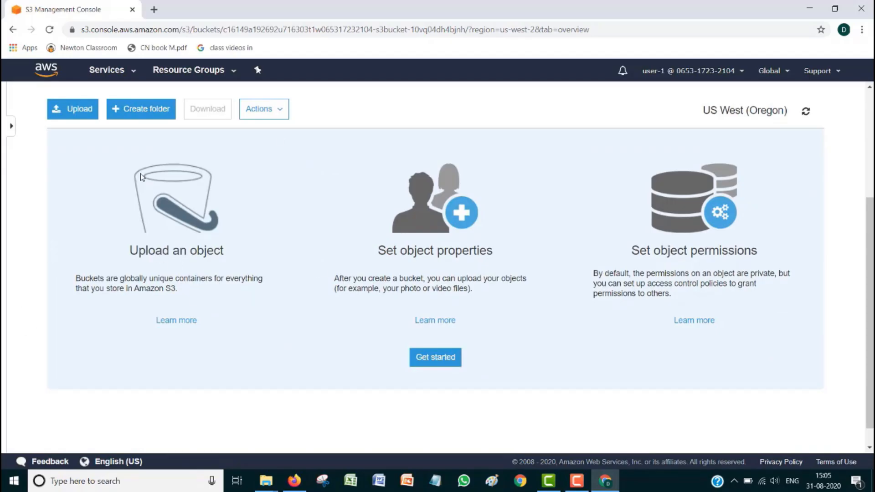
pyautogui.click(145, 114)
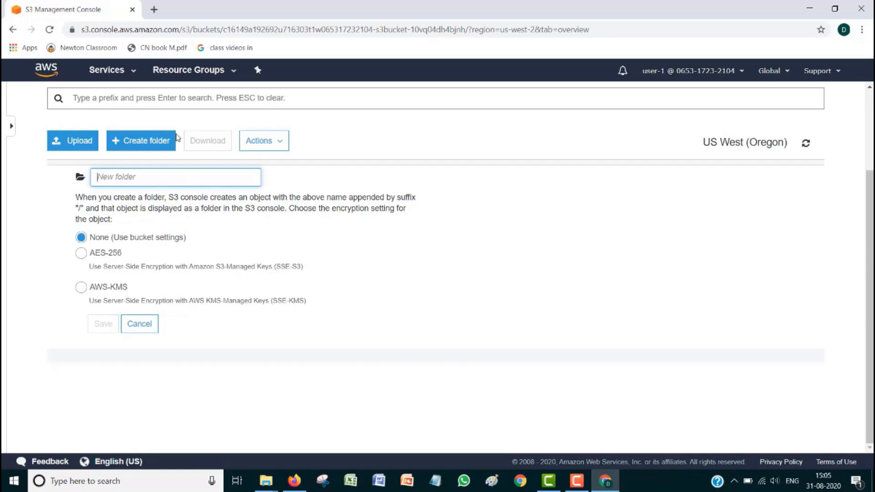
# Step: Open the EC2 Instances list as user-1 to check whether this user may view instances
pyautogui.click(135, 75)
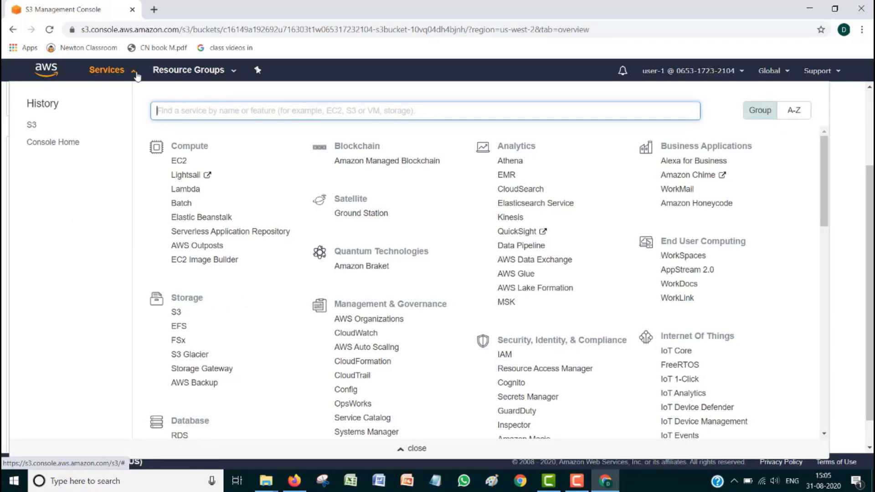
pyautogui.click(183, 163)
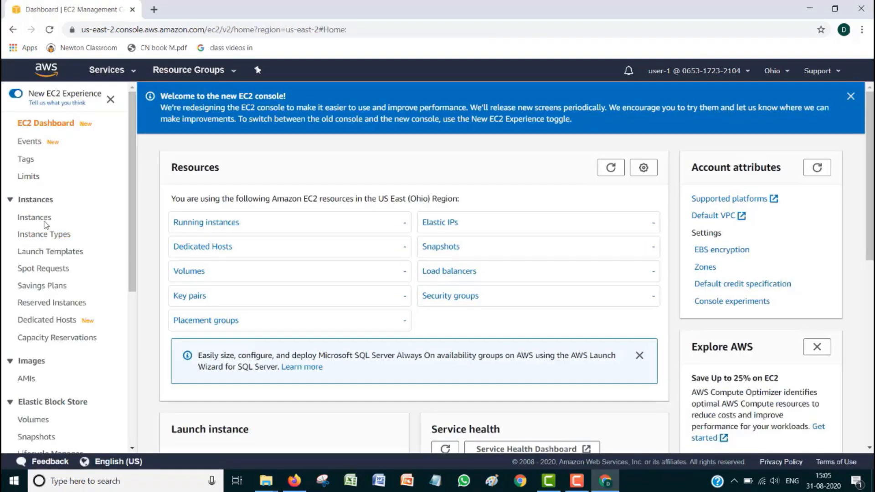
pyautogui.click(43, 222)
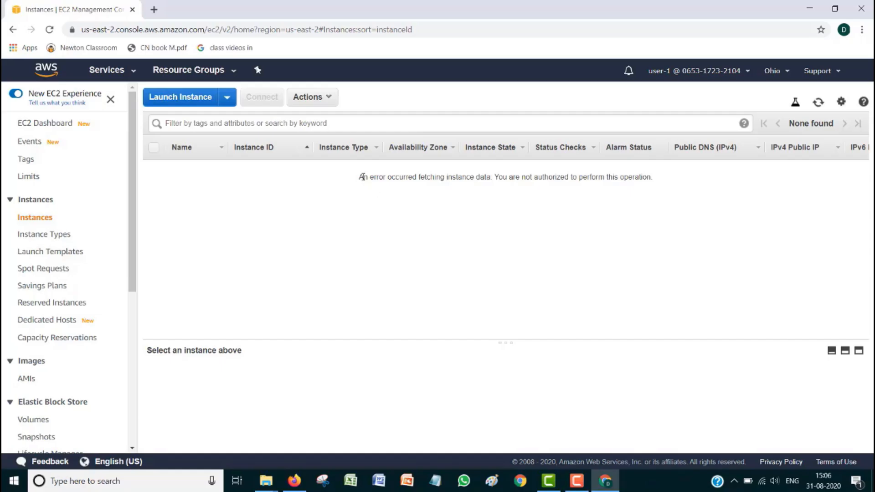
pyautogui.moveTo(360, 177); pyautogui.dragTo(669, 177)
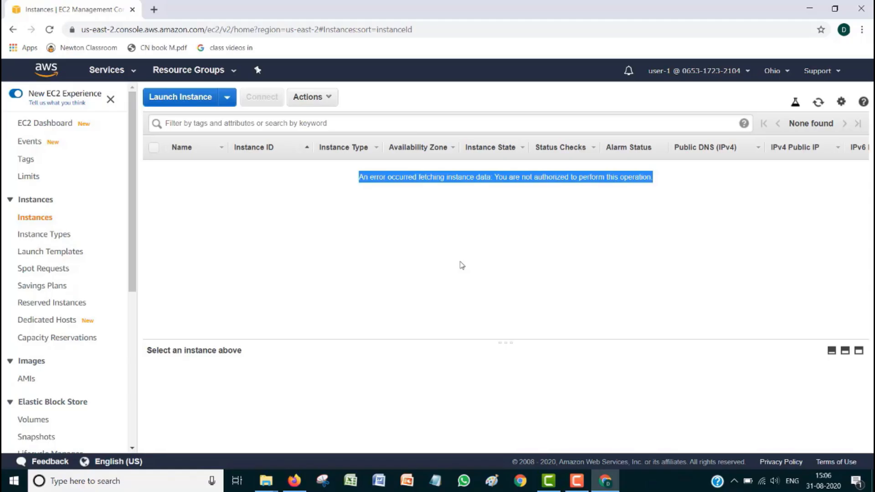
pyautogui.click(473, 252)
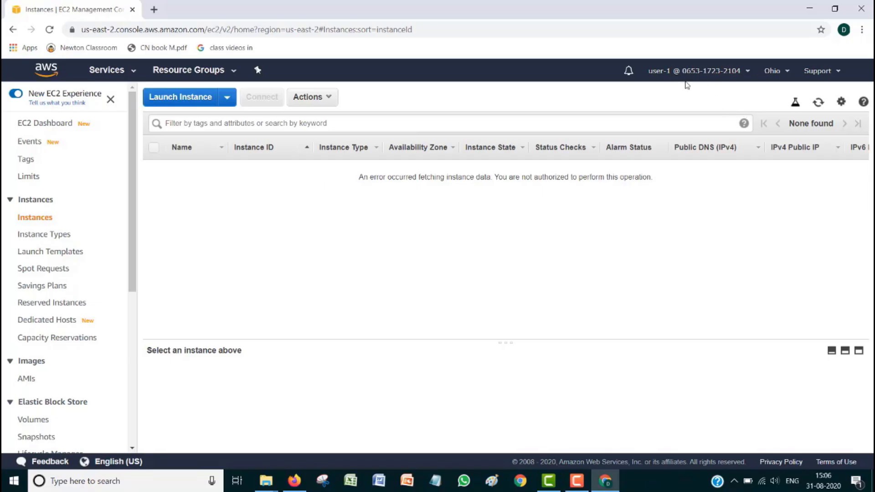
# Step: Sign out user-1, copy the IAM users sign-in link from the IAM dashboard in Firefox, and open it in Google Chrome
pyautogui.click(748, 72)
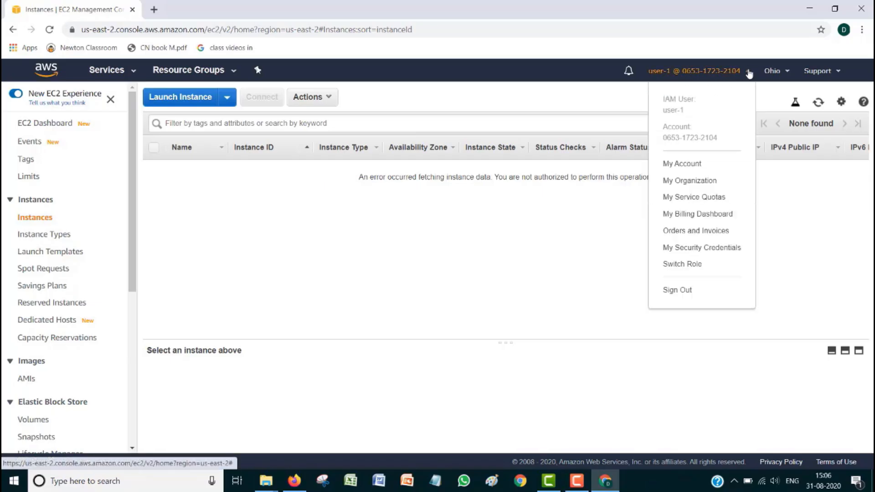
pyautogui.click(676, 290)
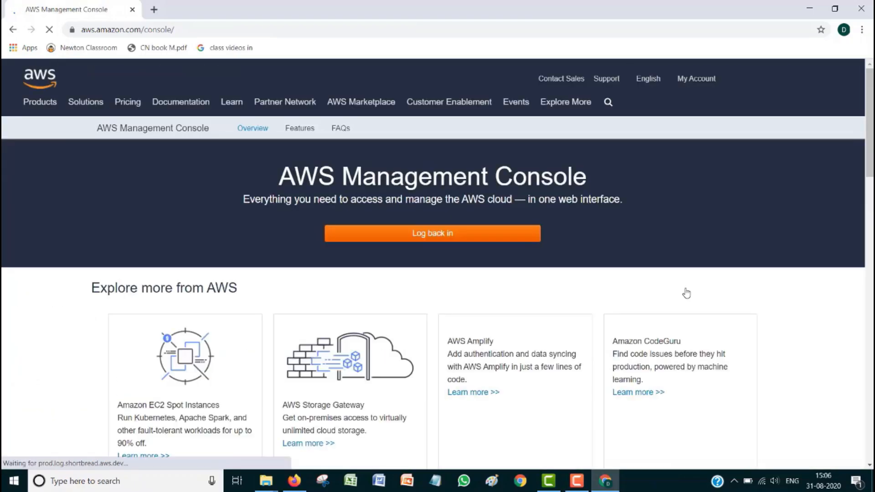
pyautogui.click(812, 10)
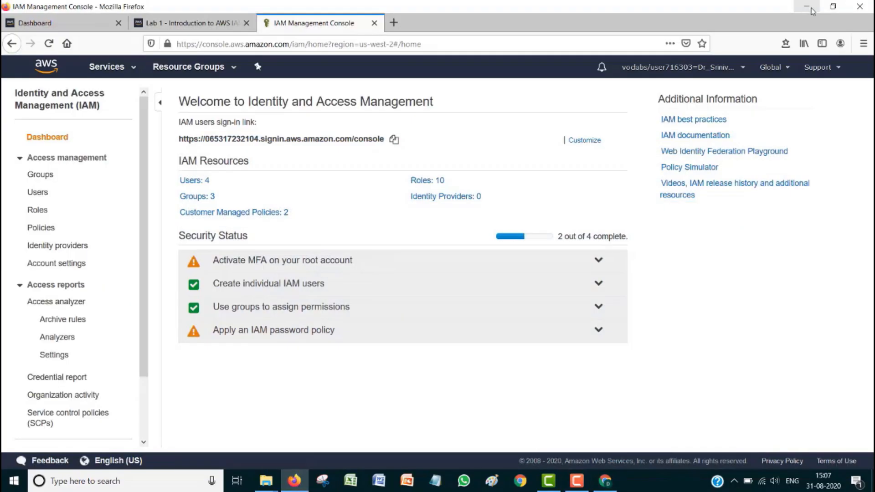
pyautogui.rightClick(395, 144)
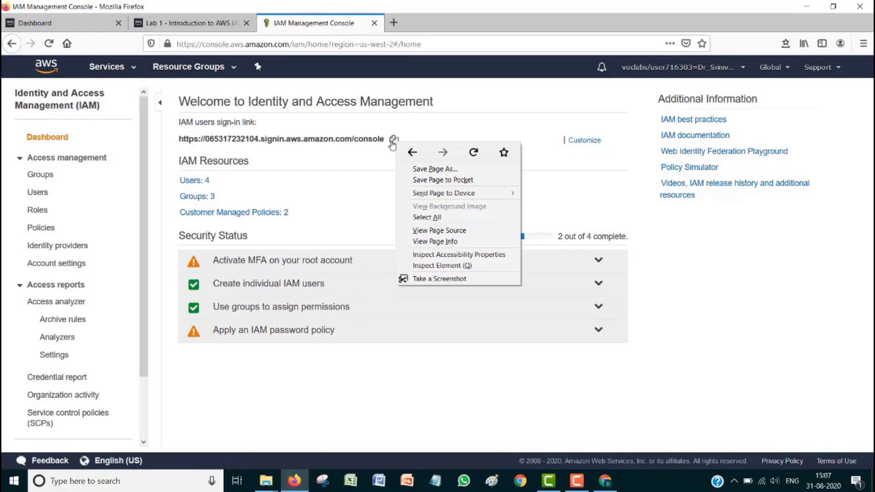
pyautogui.click(395, 143)
pyautogui.click(394, 143)
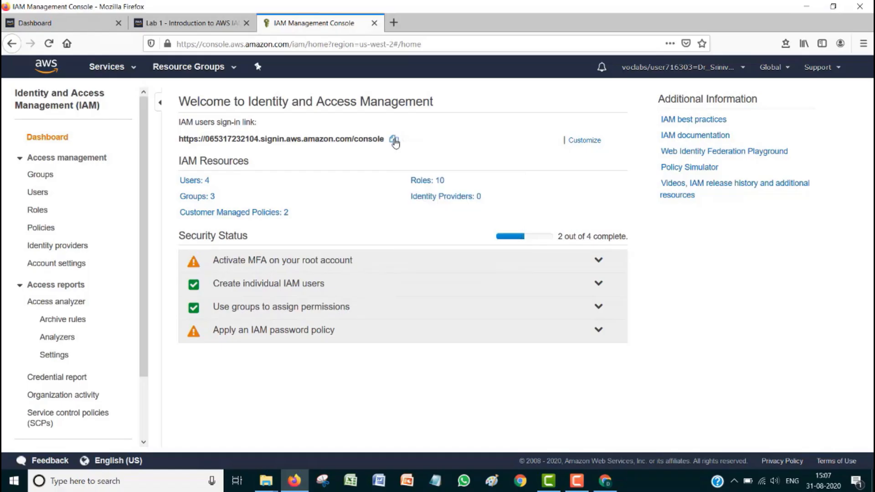
pyautogui.click(605, 480)
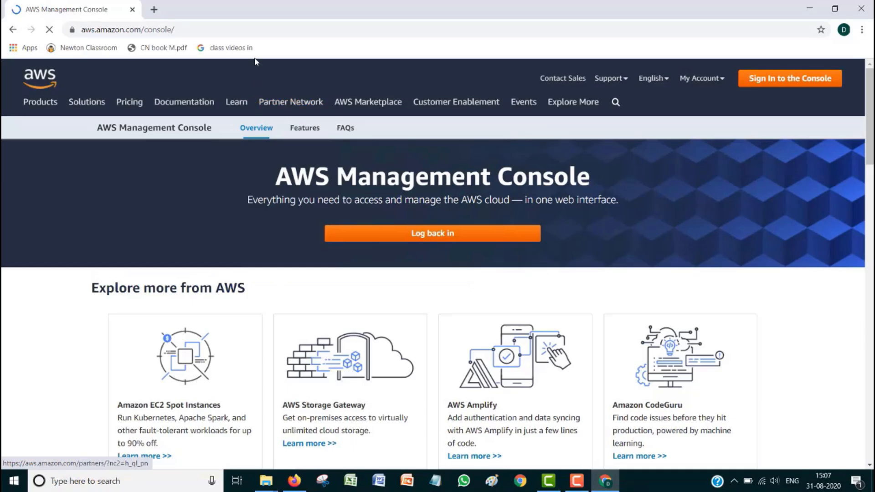
pyautogui.click(220, 29)
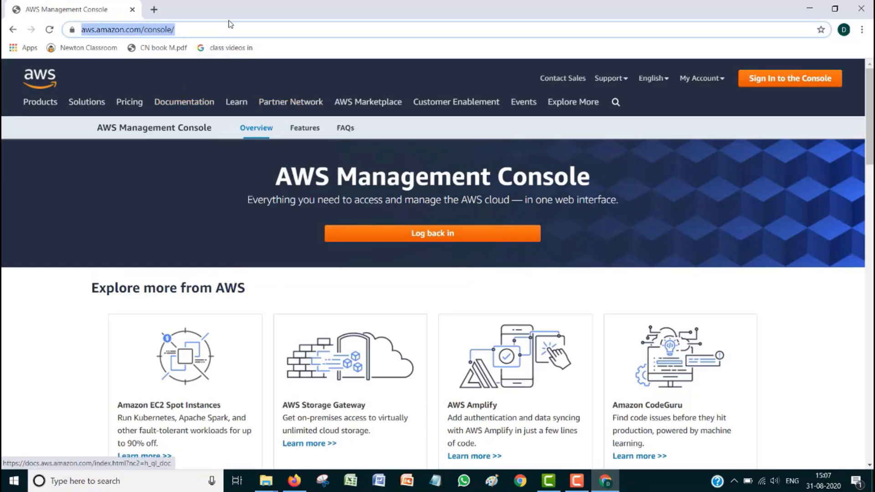
pyautogui.rightClick(138, 25)
pyautogui.click(180, 113)
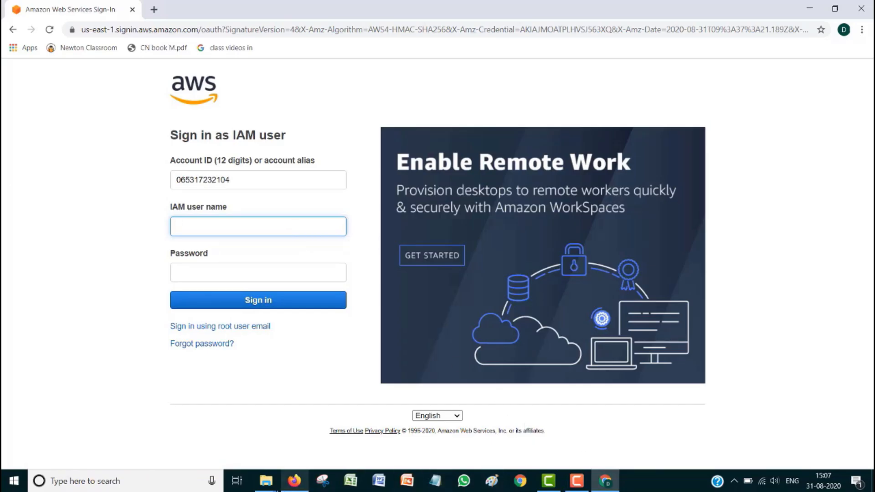
# Step: Check user-2's group in the Lab 1 diagram, and sign in to the AWS console as user-2 with the account password
pyautogui.click(294, 482)
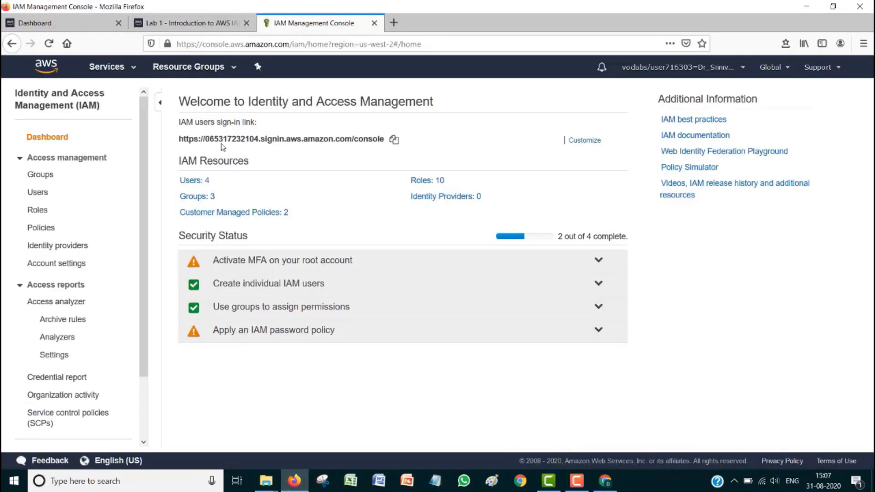
pyautogui.click(199, 25)
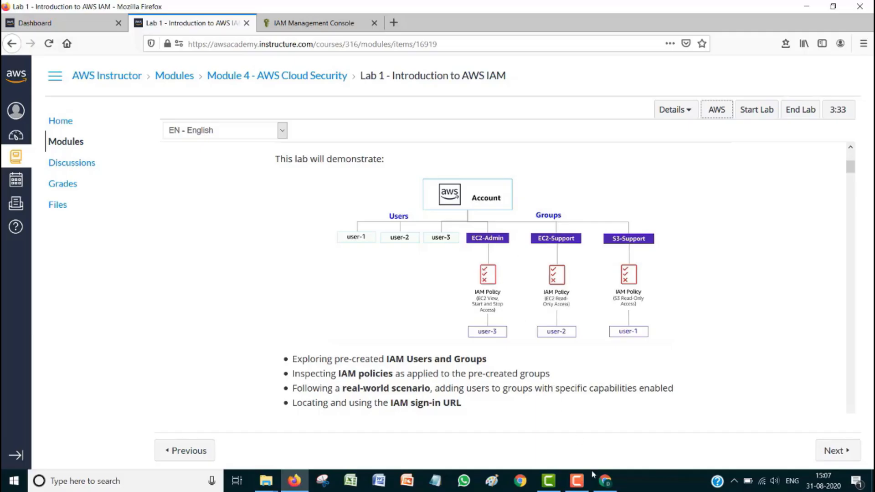
pyautogui.click(605, 481)
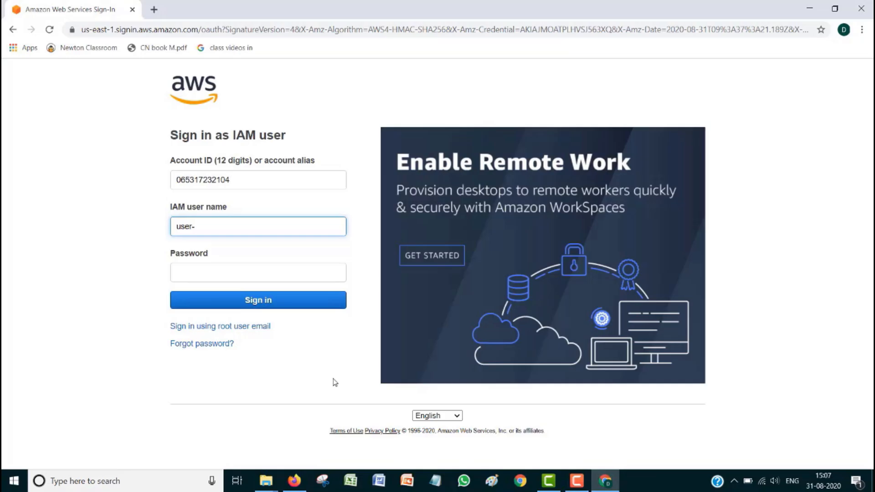
pyautogui.press('Tab')
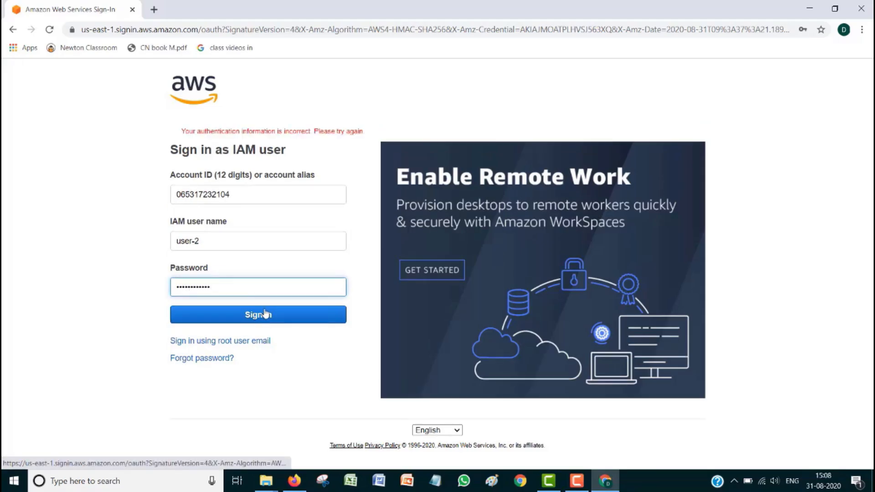
pyautogui.click(267, 313)
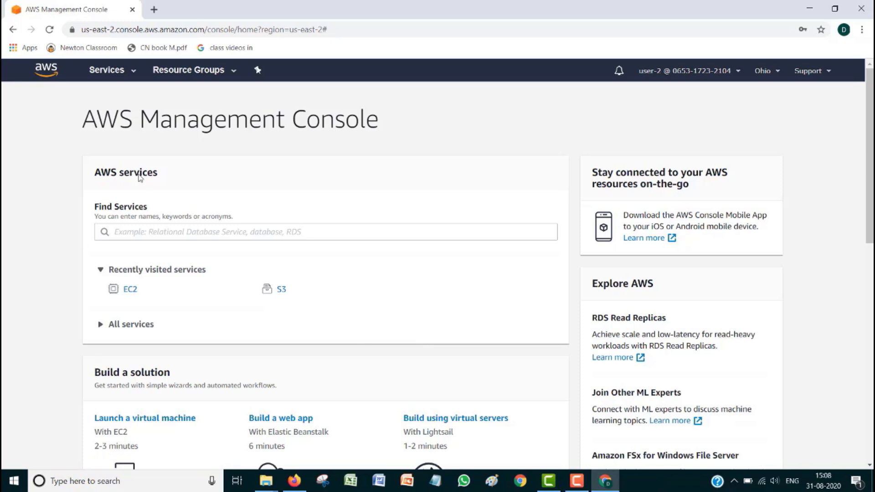
# Step: Open the EC2 Instances list as user-2 and look at the available launch options
pyautogui.click(135, 74)
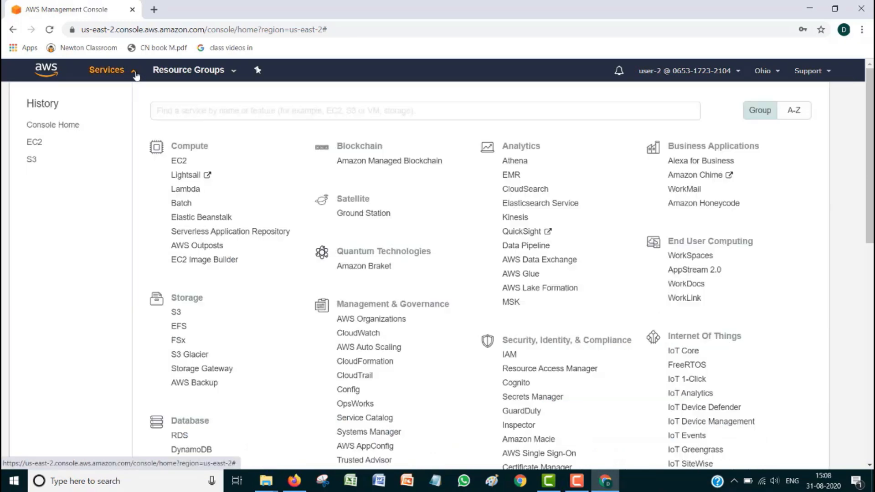
pyautogui.click(34, 144)
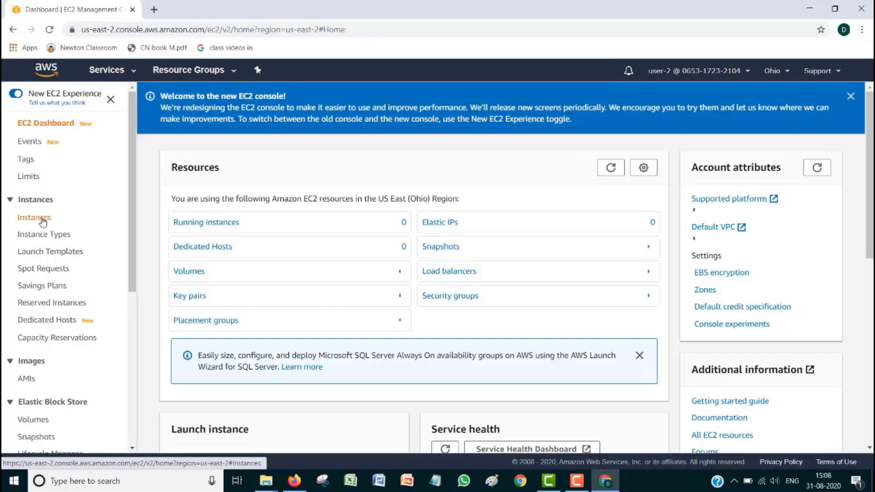
pyautogui.click(42, 221)
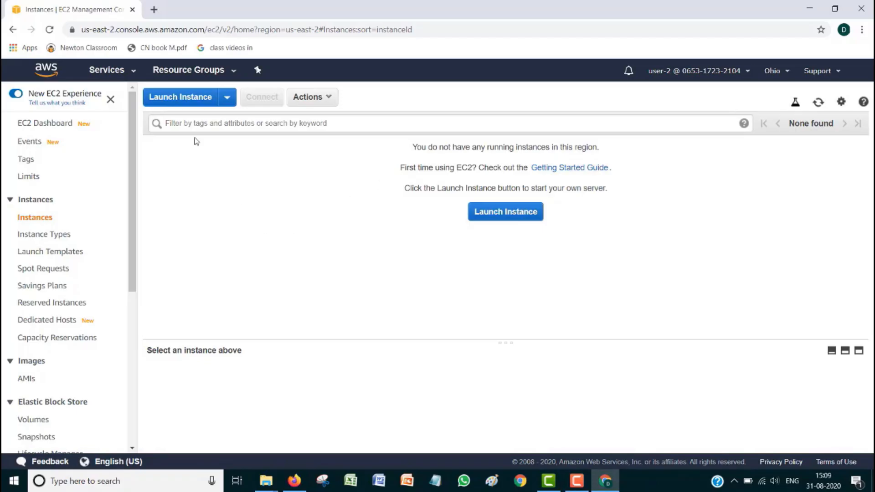
pyautogui.click(227, 100)
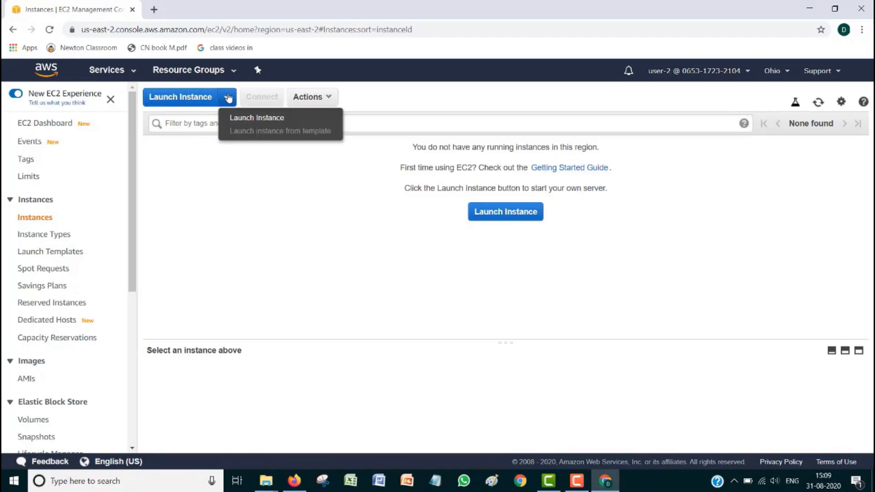
pyautogui.click(336, 225)
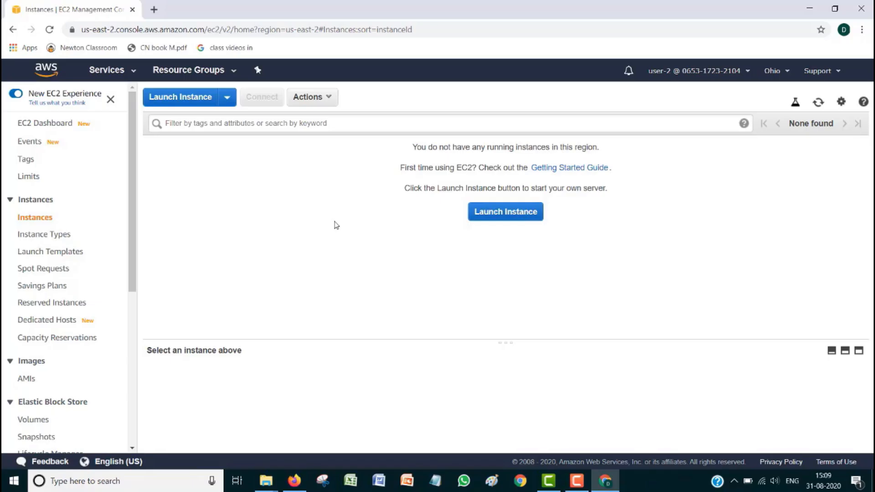
# Step: Switch the EC2 console to the US West (Oregon) region and open the details of the running t2.micro instance
pyautogui.click(787, 73)
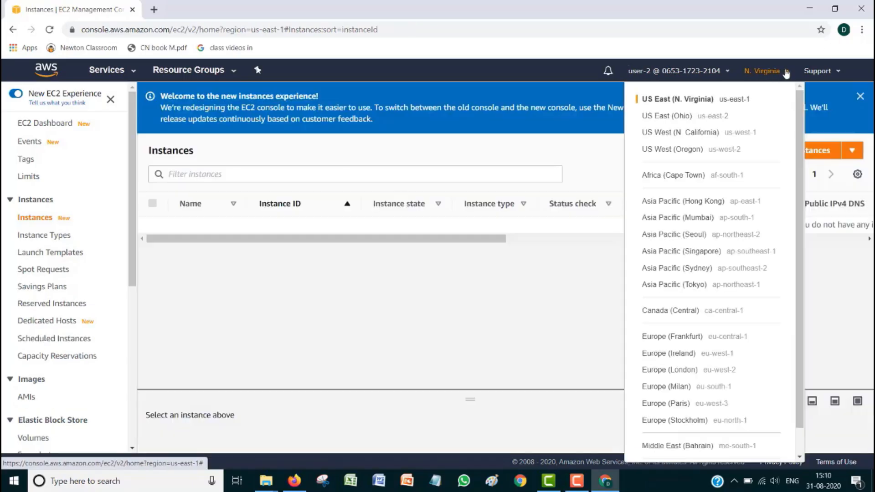
pyautogui.click(682, 154)
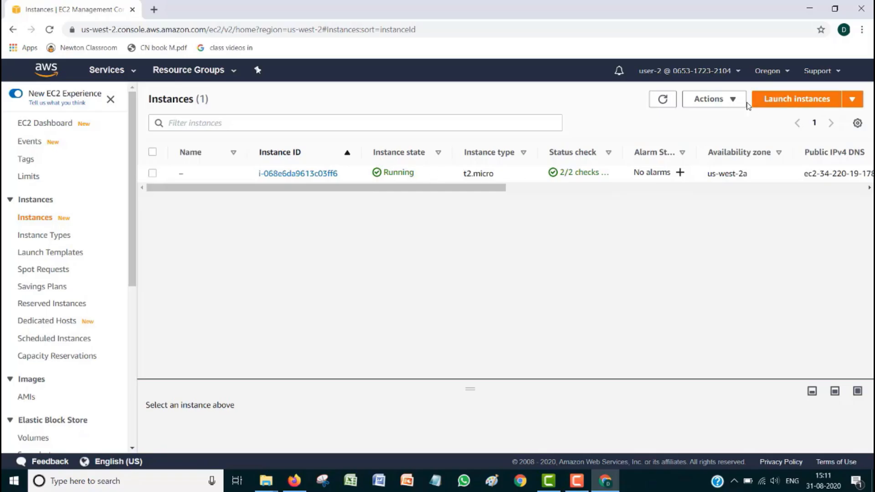
pyautogui.click(305, 179)
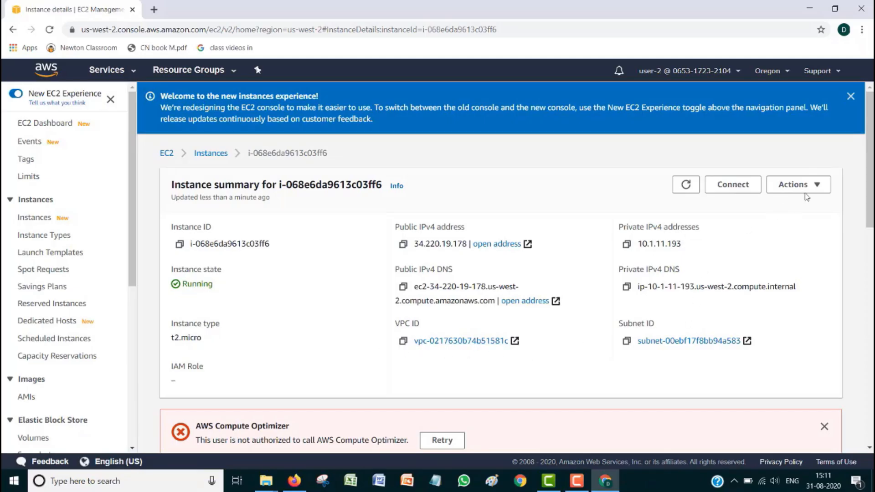
# Step: Try to stop the t2.micro instance as user-2 to test this user's EC2 permissions
pyautogui.click(820, 191)
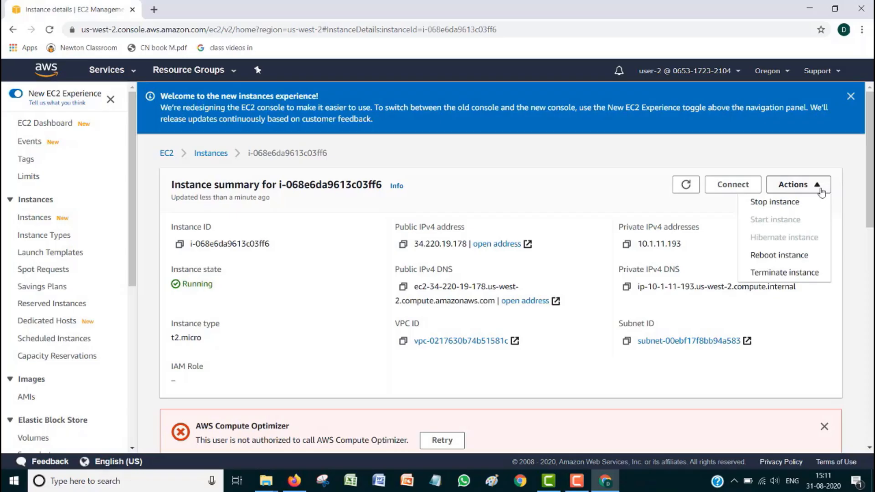
pyautogui.click(775, 202)
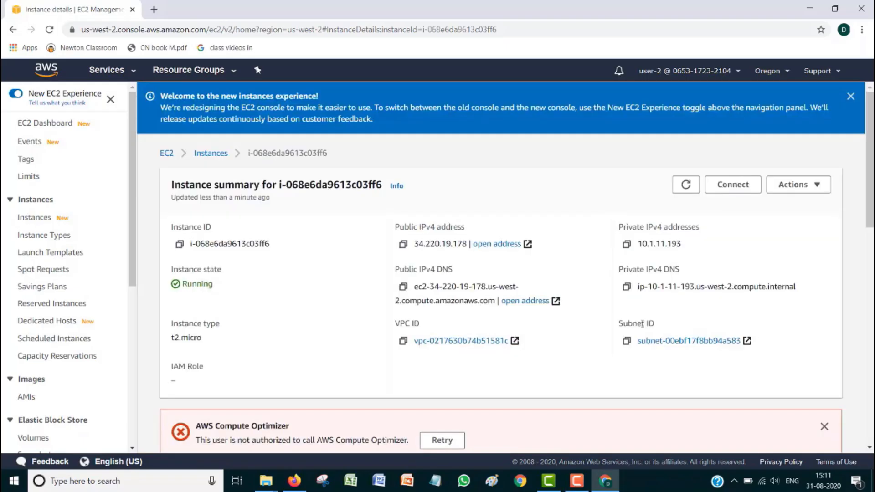
pyautogui.click(644, 324)
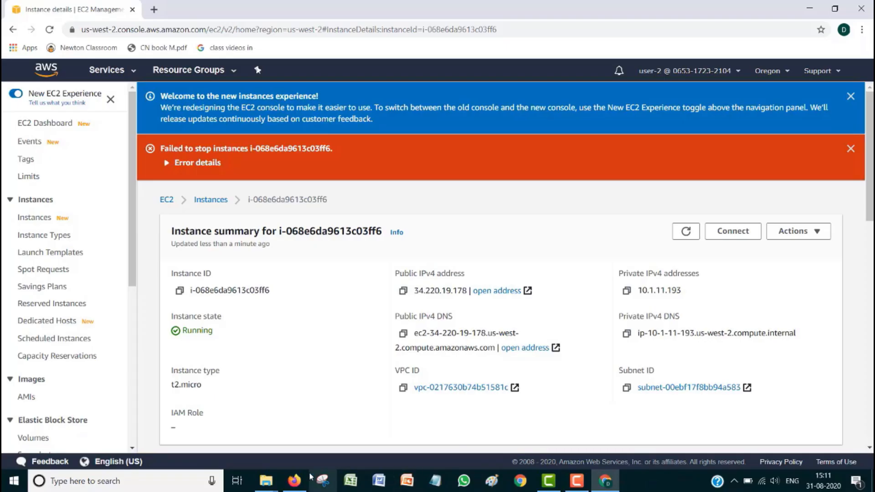
# Step: Check user-2's group policy in the Lab 1 diagram in Firefox, and dismiss the notices on the instance page in Google Chrome
pyautogui.click(294, 482)
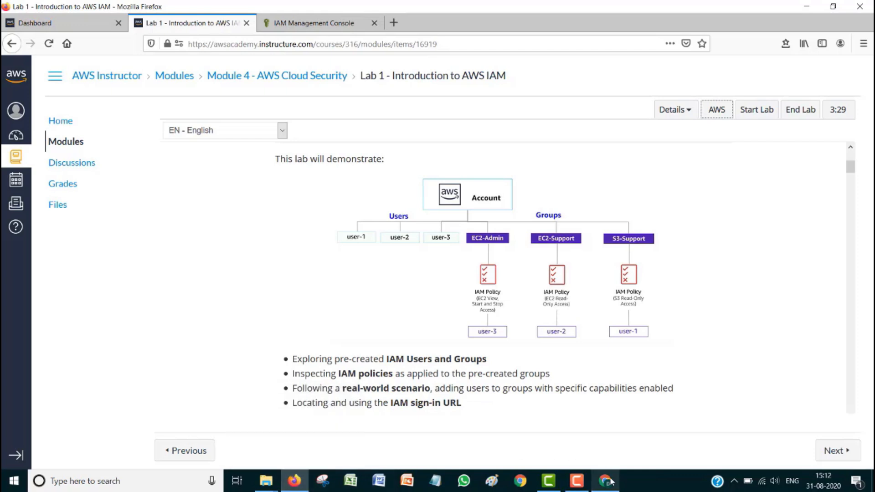
pyautogui.click(606, 426)
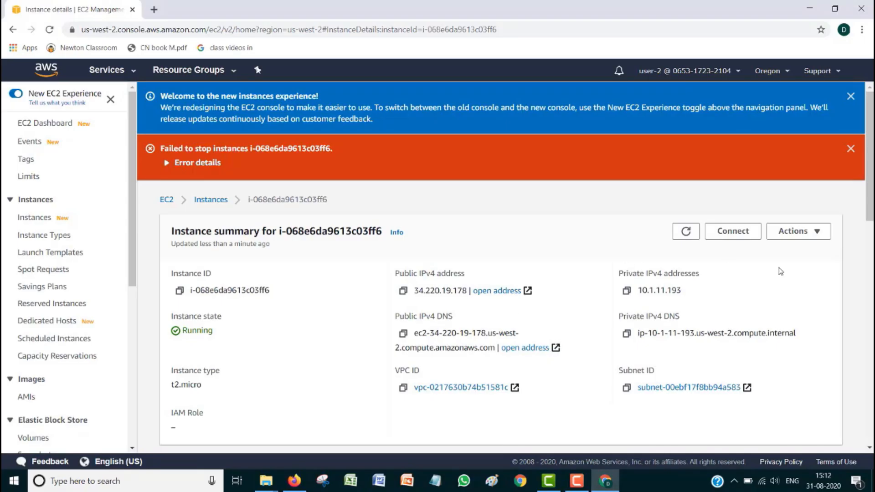
pyautogui.click(818, 232)
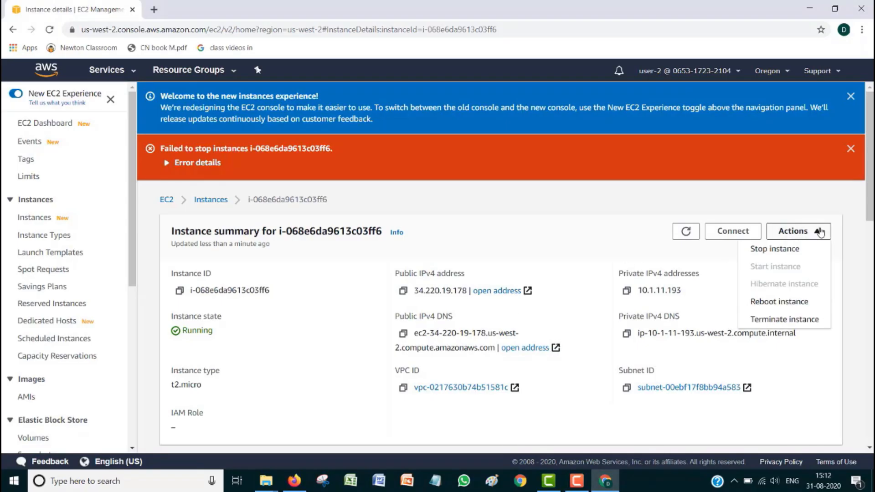
pyautogui.click(850, 149)
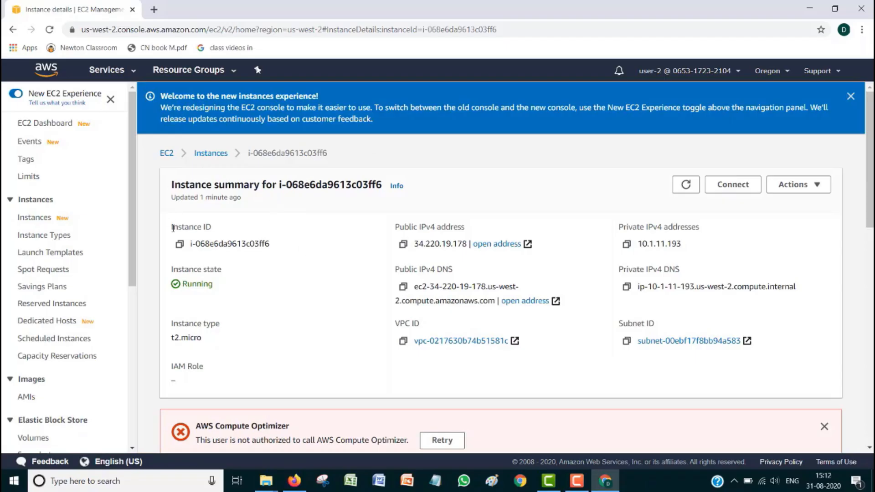
pyautogui.click(849, 97)
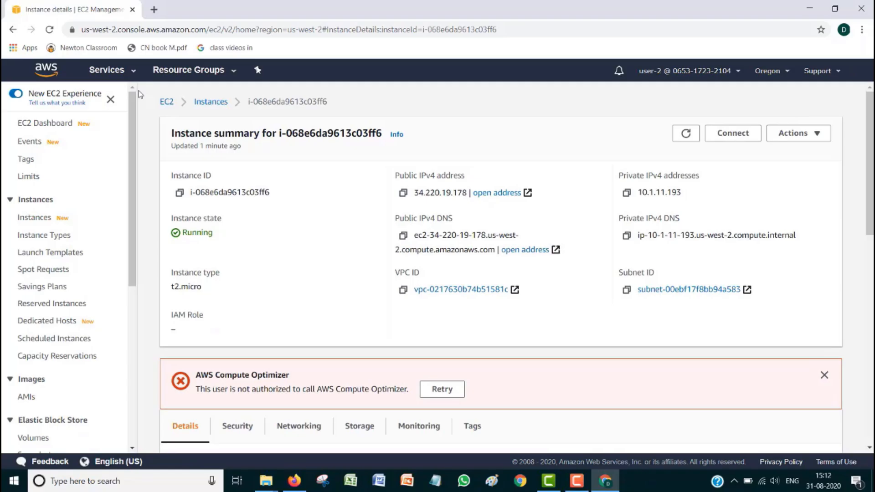
# Step: Open S3 as user-2 to test bucket access, and compare with the Lab 1 diagram in Firefox
pyautogui.click(133, 71)
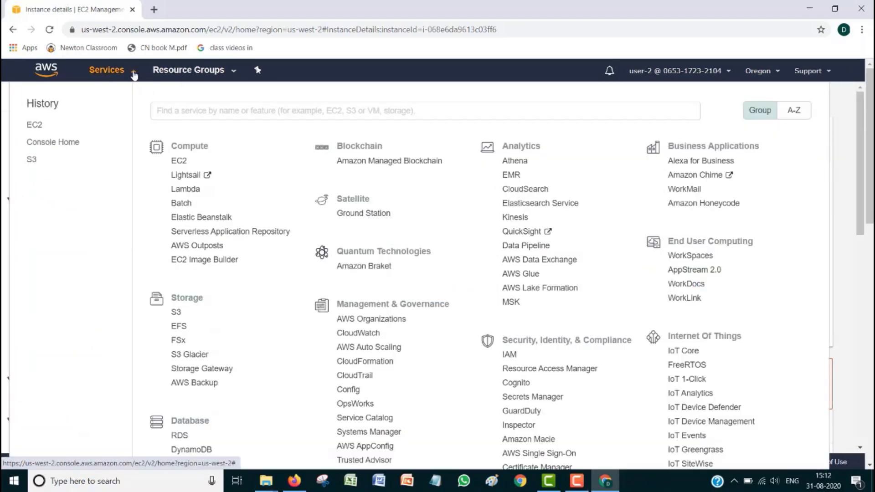
pyautogui.click(29, 160)
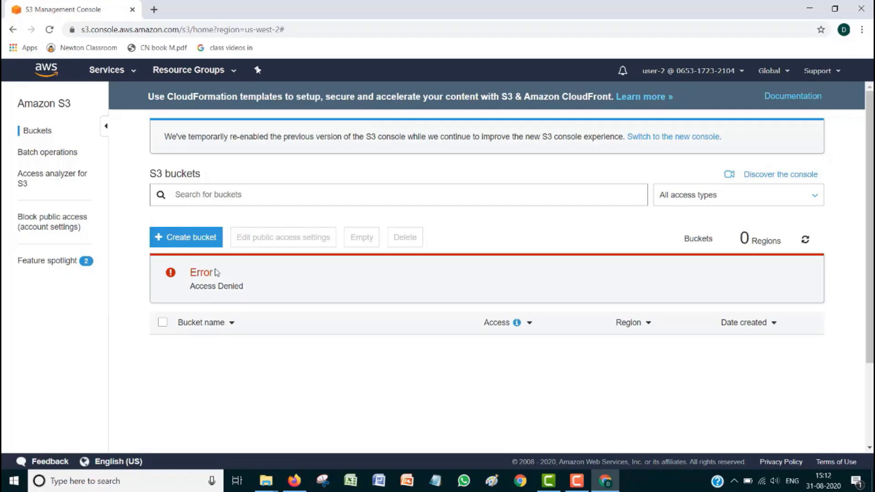
pyautogui.click(294, 480)
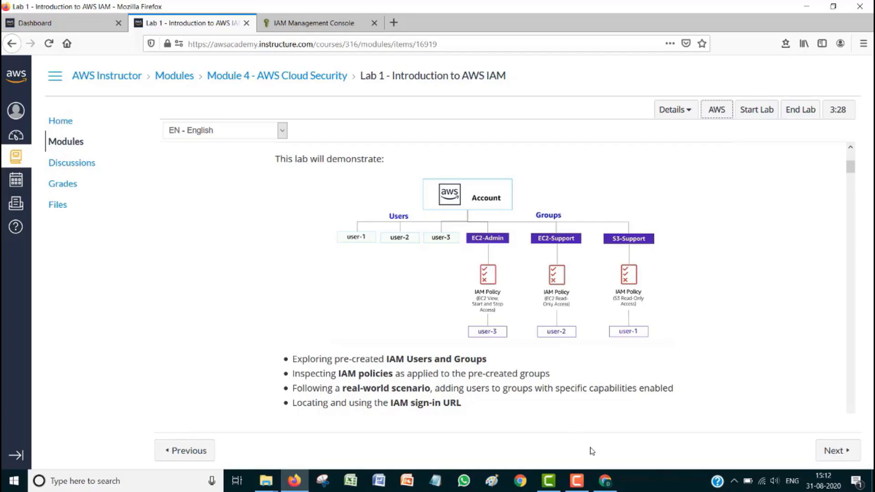
# Step: Return to Google Chrome, sign out user-2, and open the copied IAM users sign-in link
pyautogui.click(605, 481)
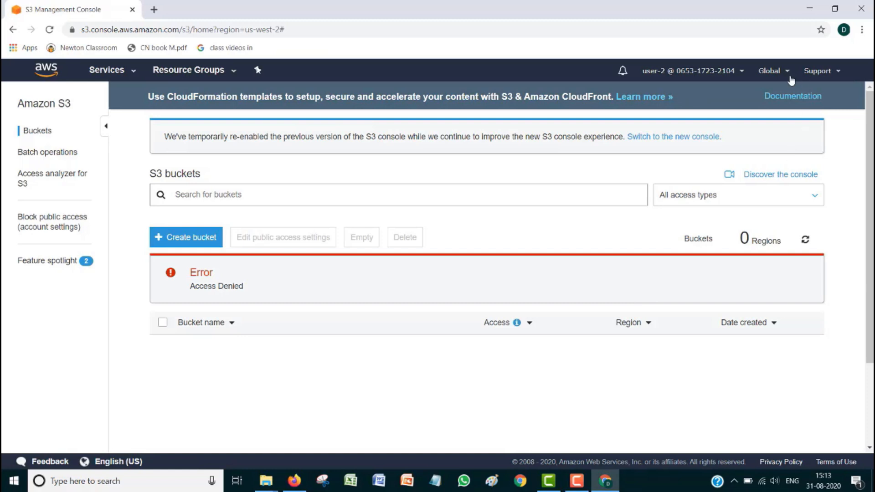
pyautogui.click(741, 71)
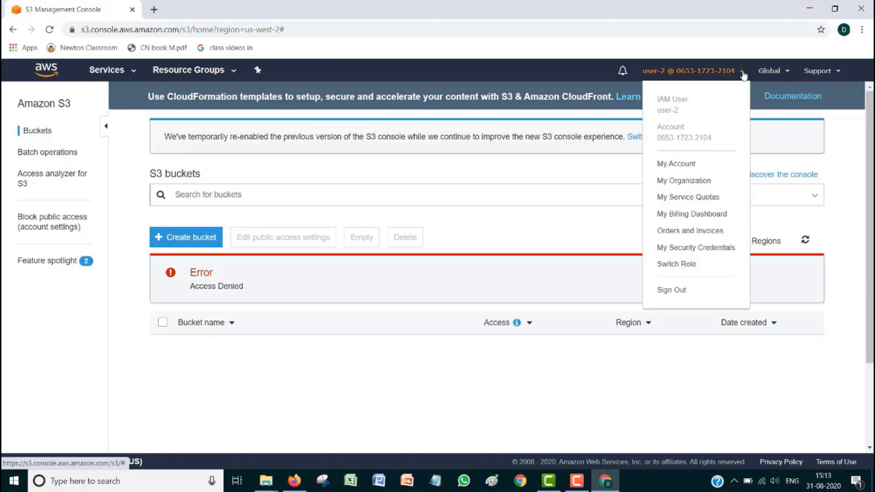
pyautogui.click(668, 290)
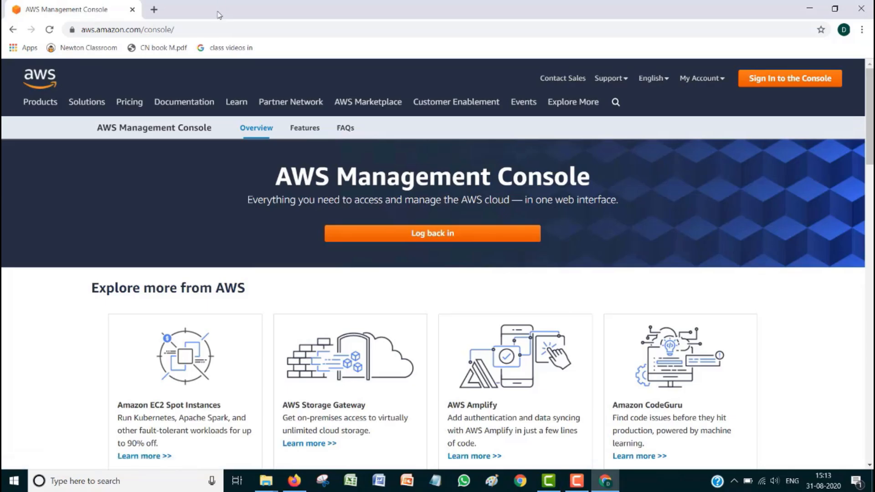
pyautogui.click(151, 29)
pyautogui.rightClick(150, 29)
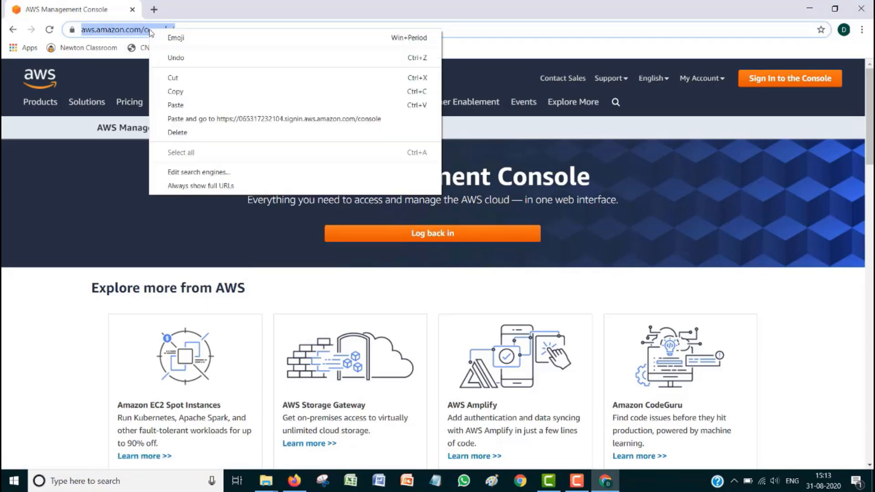
pyautogui.click(201, 119)
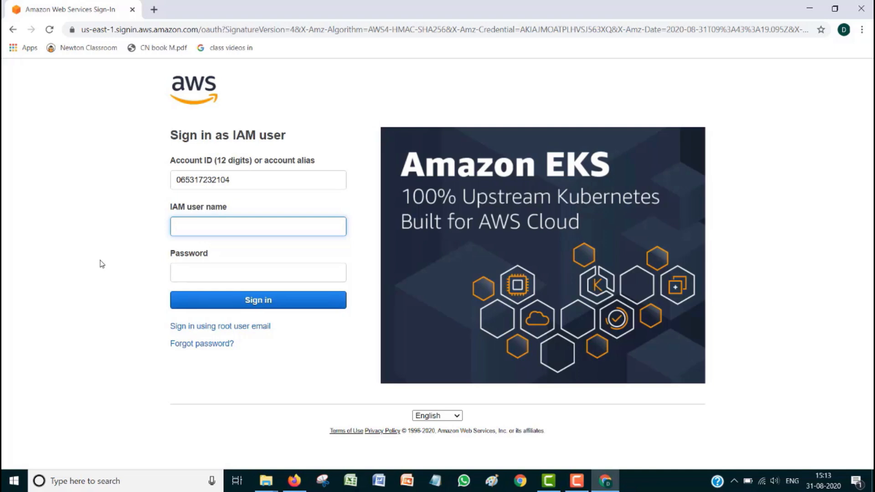
# Step: Sign in to the AWS console as IAM user user-3 with the account password
pyautogui.write('use')
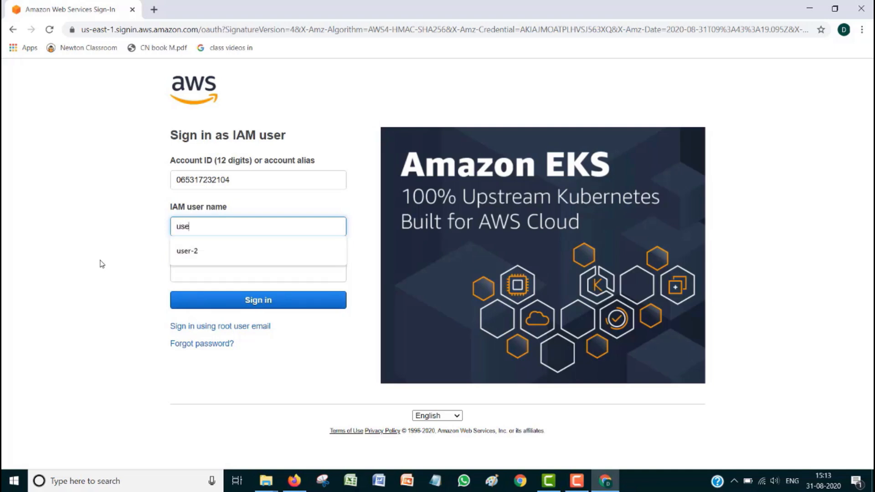
pyautogui.write('r-3')
pyautogui.press('Tab')
pyautogui.write('*')
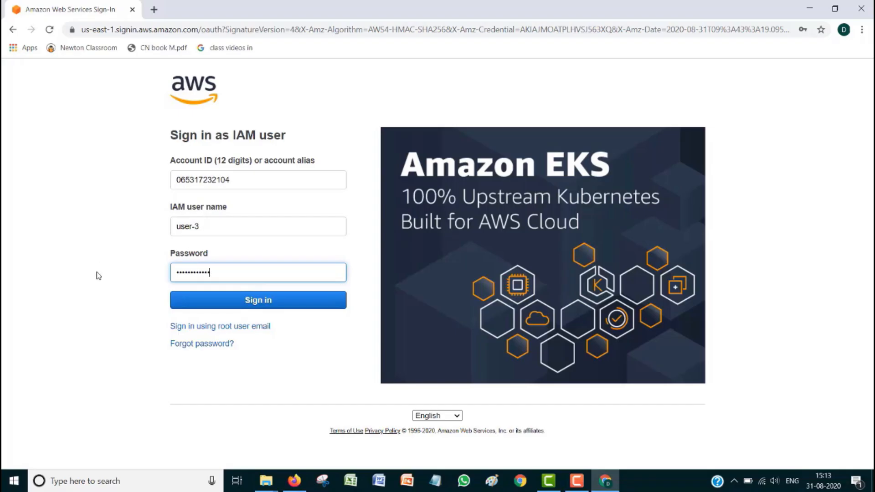
pyautogui.click(272, 300)
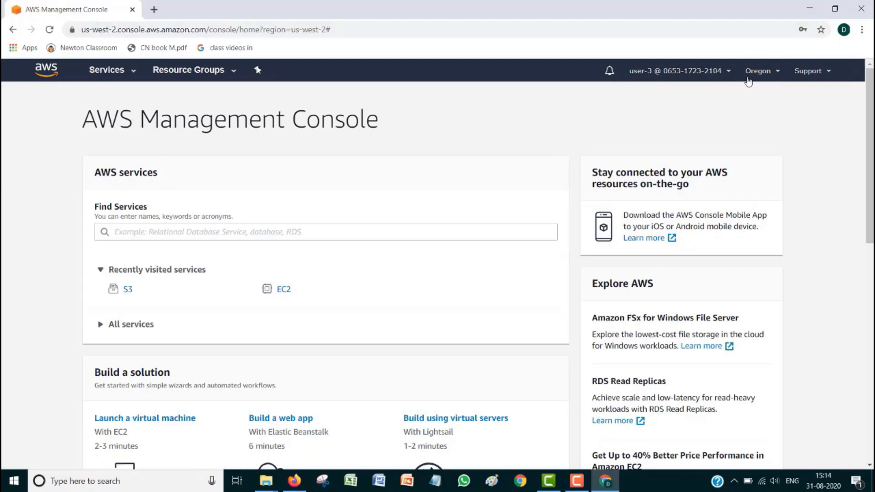
# Step: Open the EC2 Instances list as user-3 and view the details of the running t2.micro instance
pyautogui.click(134, 72)
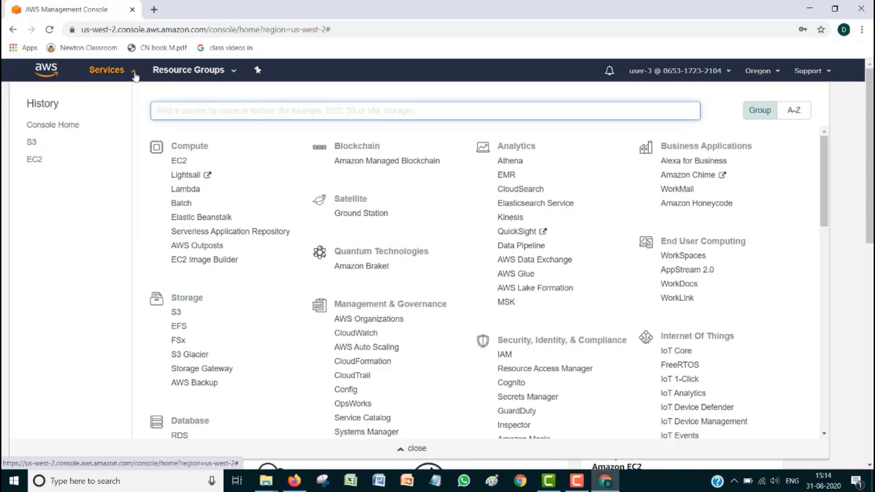
pyautogui.click(32, 164)
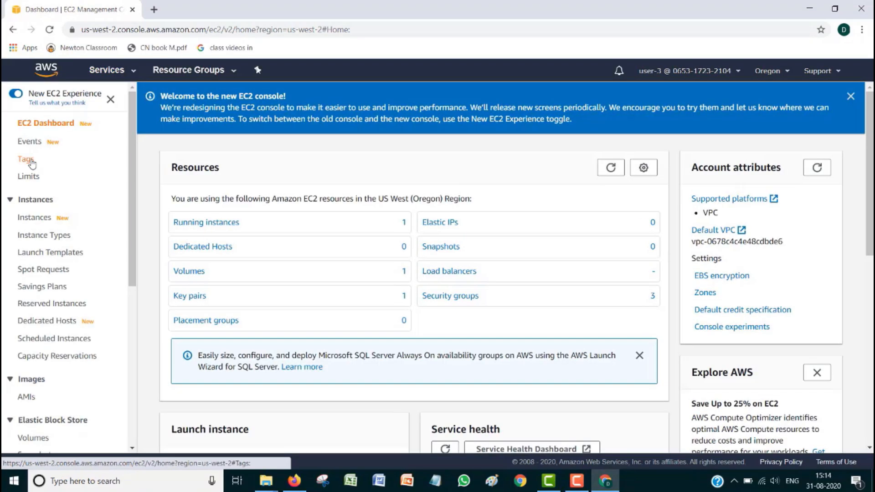
pyautogui.click(38, 222)
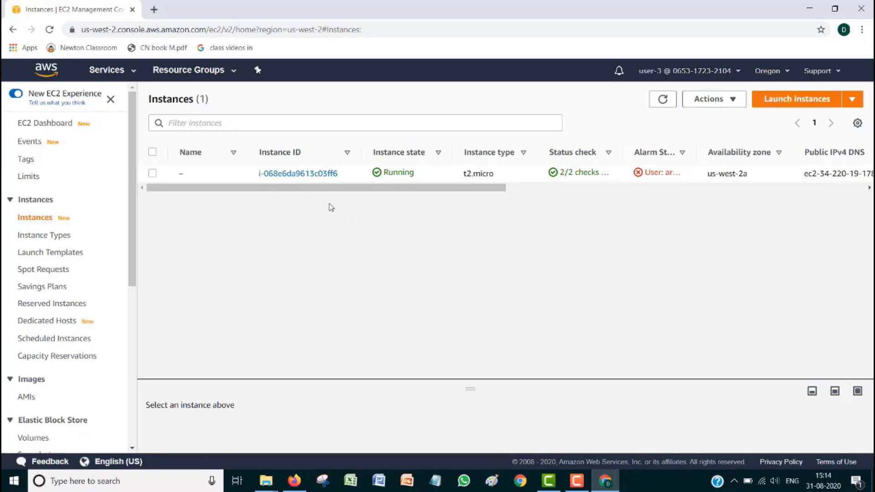
pyautogui.click(323, 177)
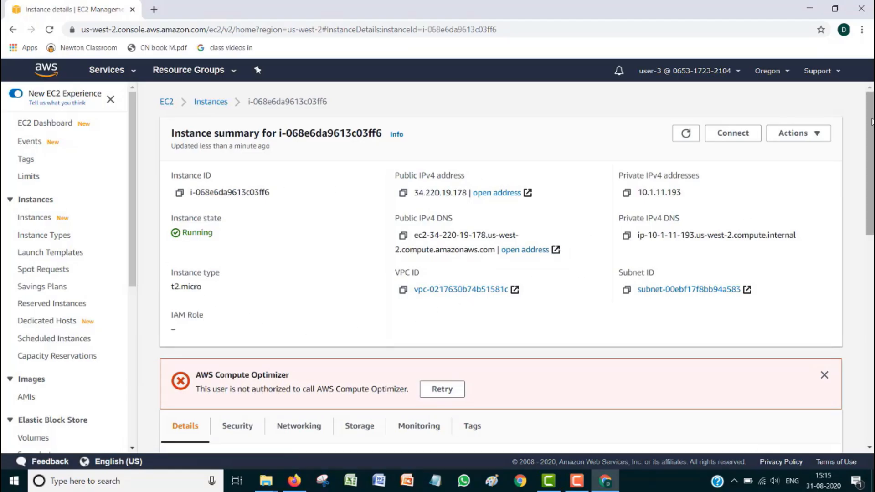
# Step: Stop the t2.micro instance as user-3 and confirm the stop request
pyautogui.click(821, 138)
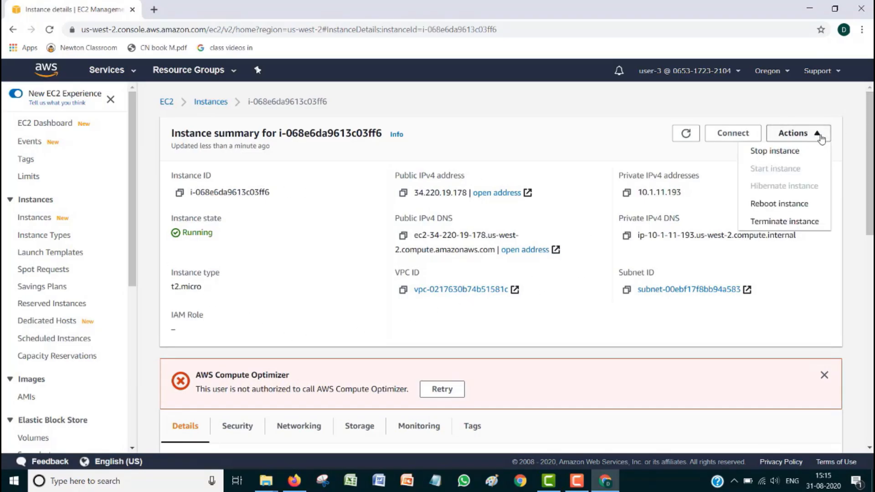
pyautogui.click(782, 155)
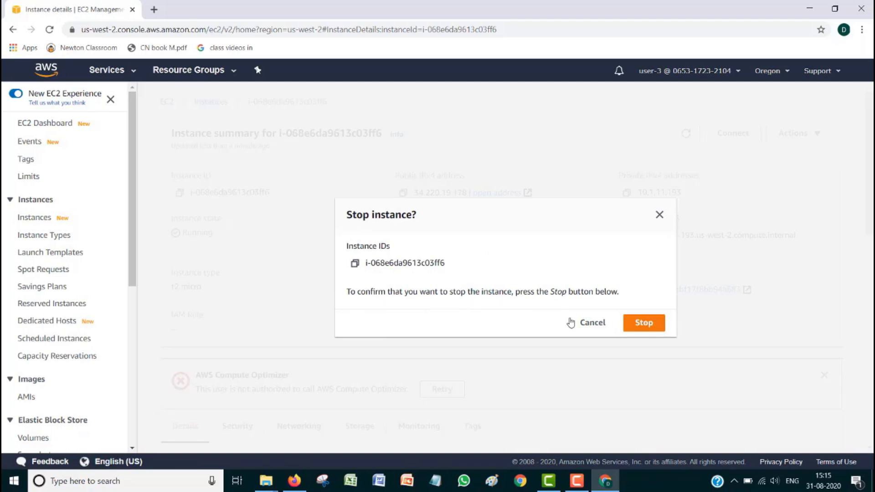
pyautogui.click(642, 323)
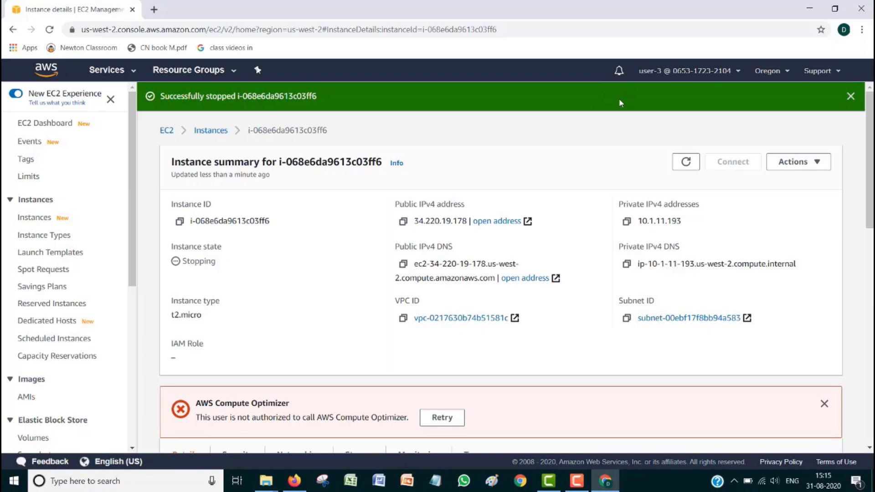
# Step: Sign out user-3 from the AWS console and close the Google Chrome window
pyautogui.click(735, 73)
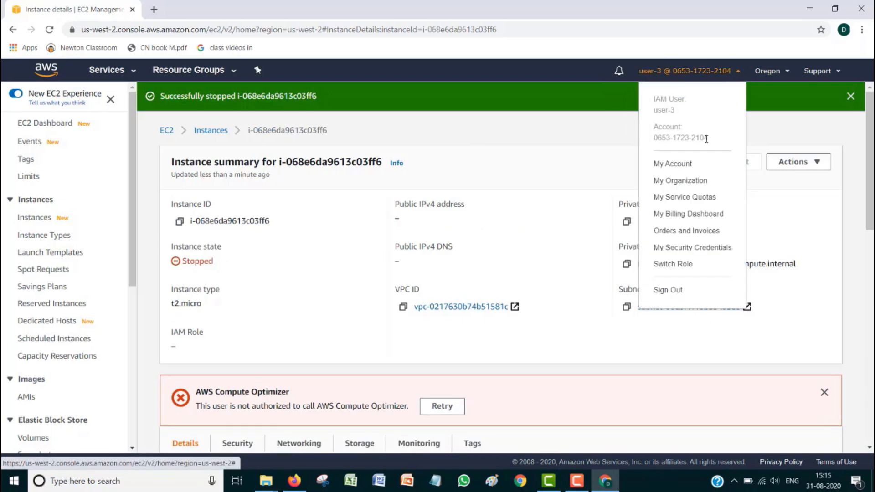
pyautogui.click(668, 290)
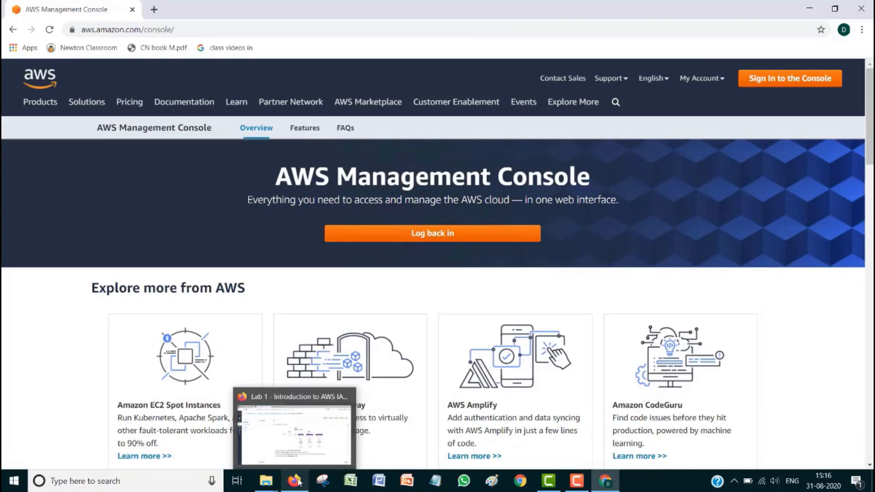
pyautogui.click(865, 9)
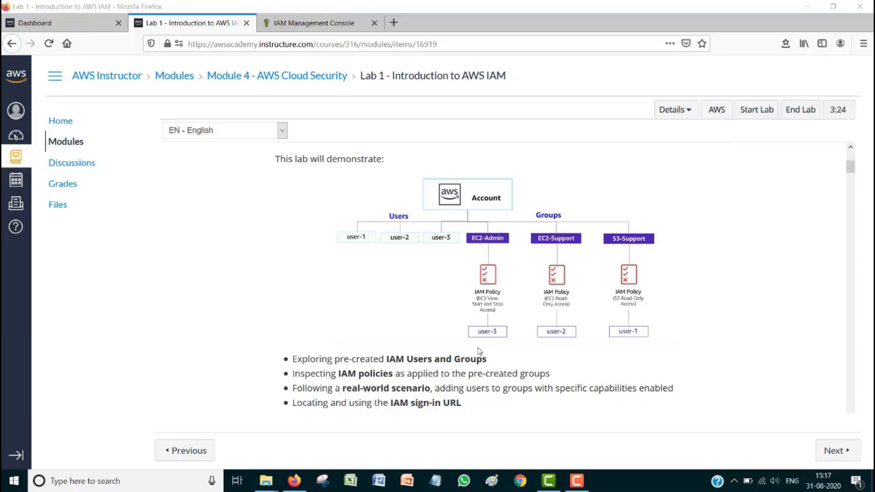
# Step: View the IAM dashboard in Firefox, end Lab 1 from its lab page, and close the End Lab message
pyautogui.click(319, 27)
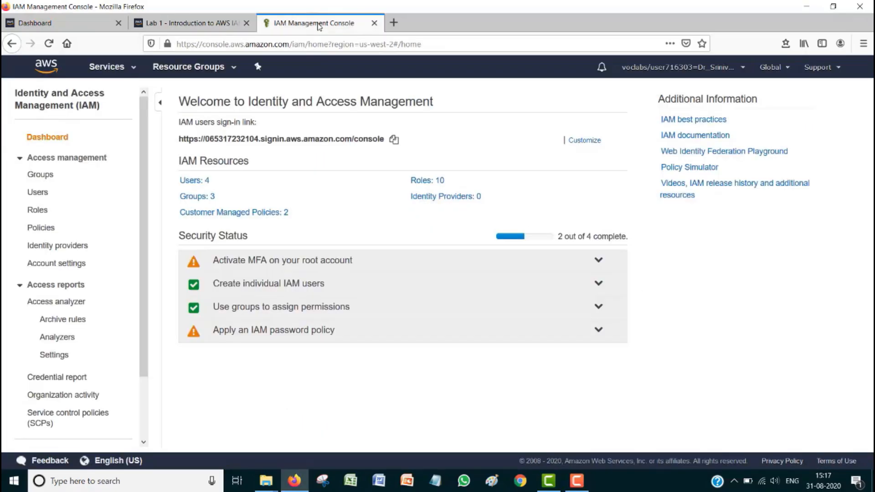
pyautogui.click(196, 23)
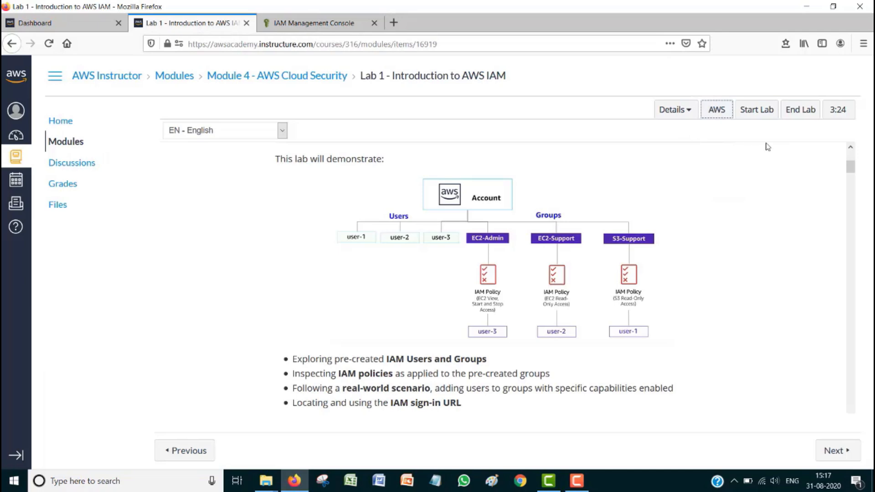
pyautogui.click(804, 110)
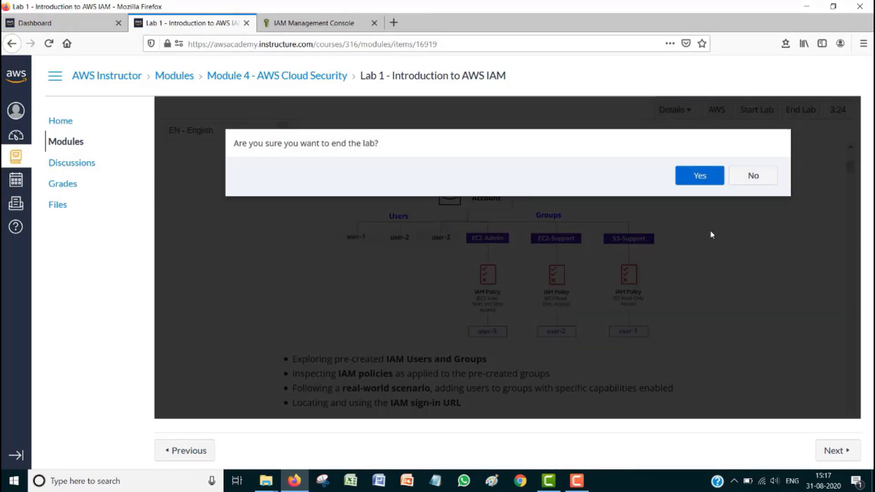
pyautogui.click(707, 181)
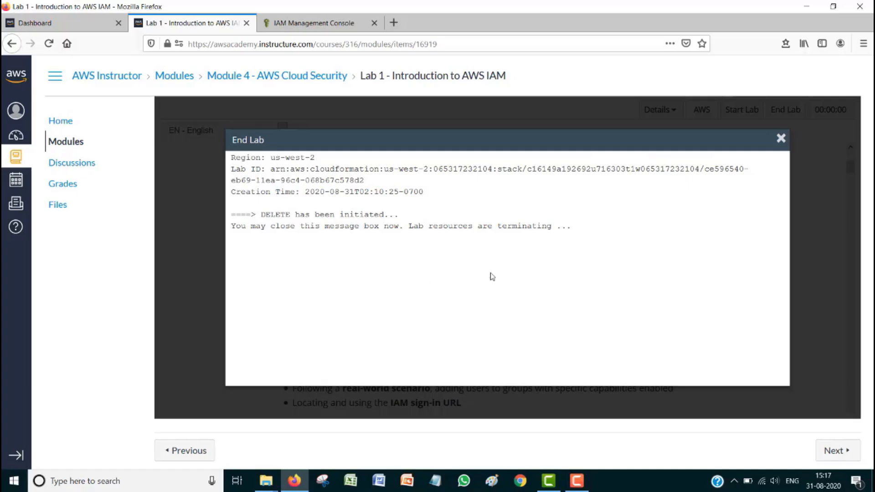
pyautogui.click(780, 140)
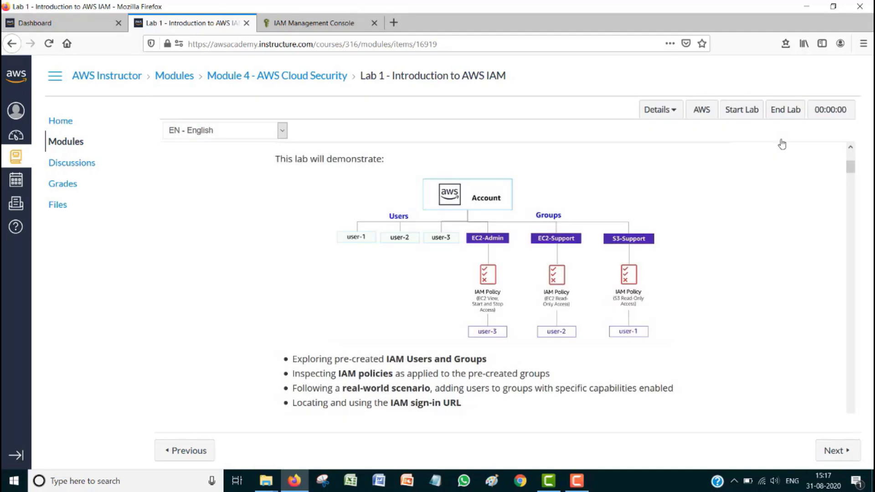